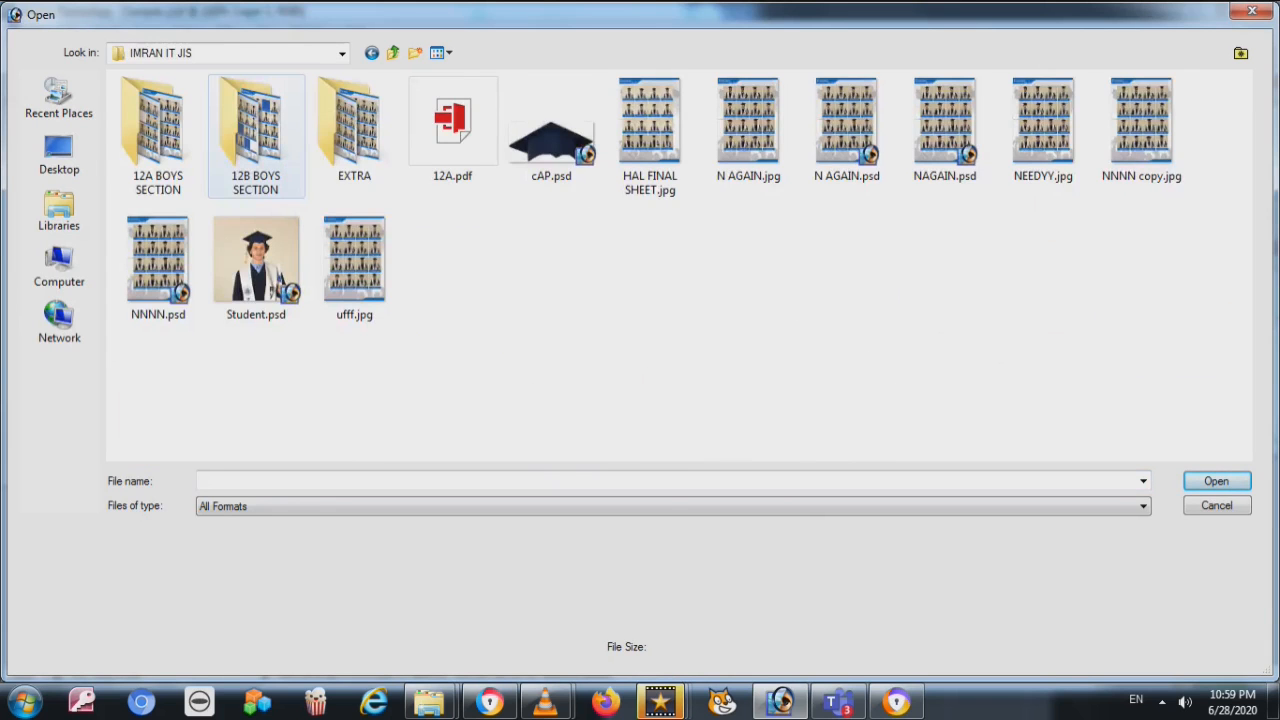
Open 9.jpg from the 12 B JPEG AND PSD folder inside the EXTRA folder
double_click(255, 130)
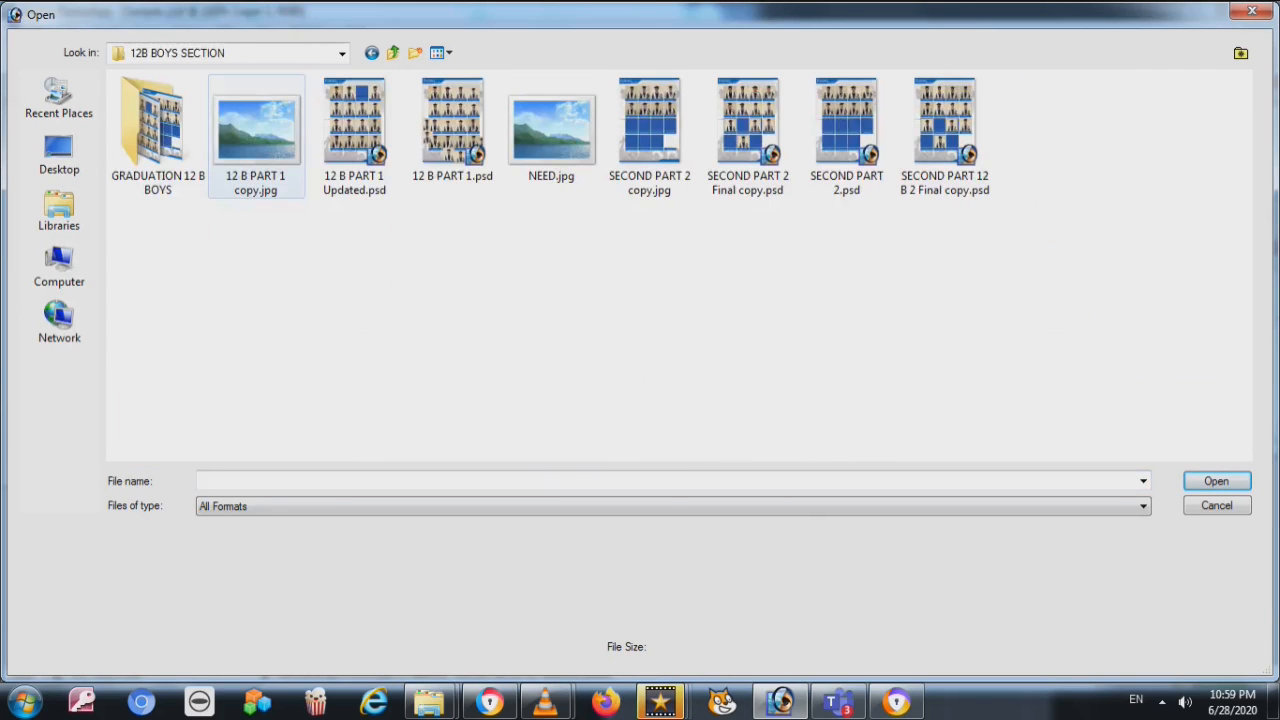
left_click(372, 53)
left_click(355, 125)
double_click(355, 120)
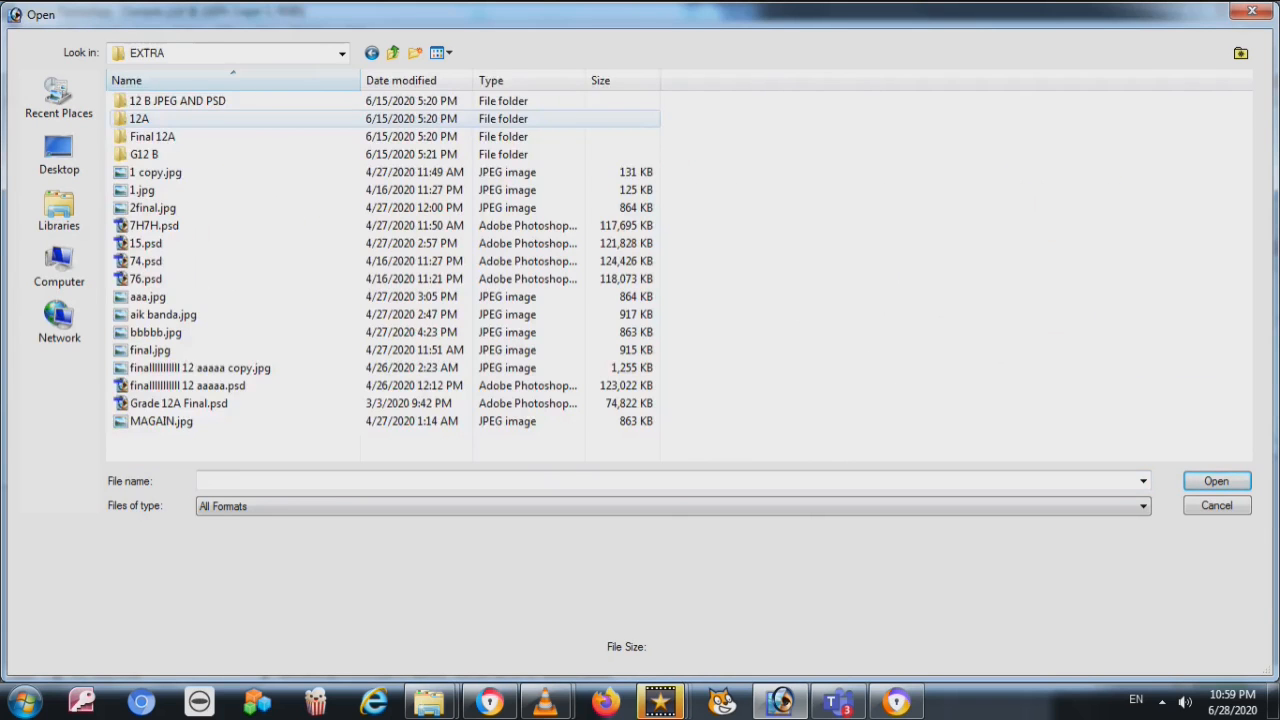
double_click(180, 101)
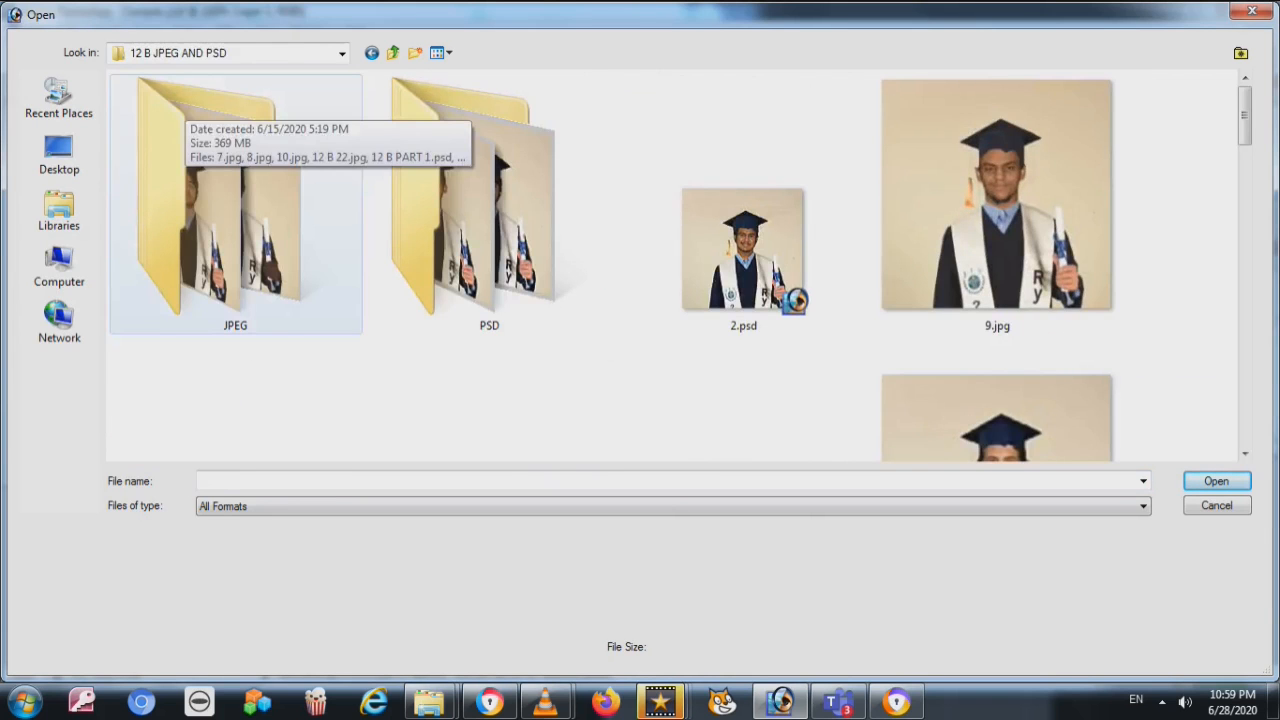
left_click(997, 205)
double_click(997, 205)
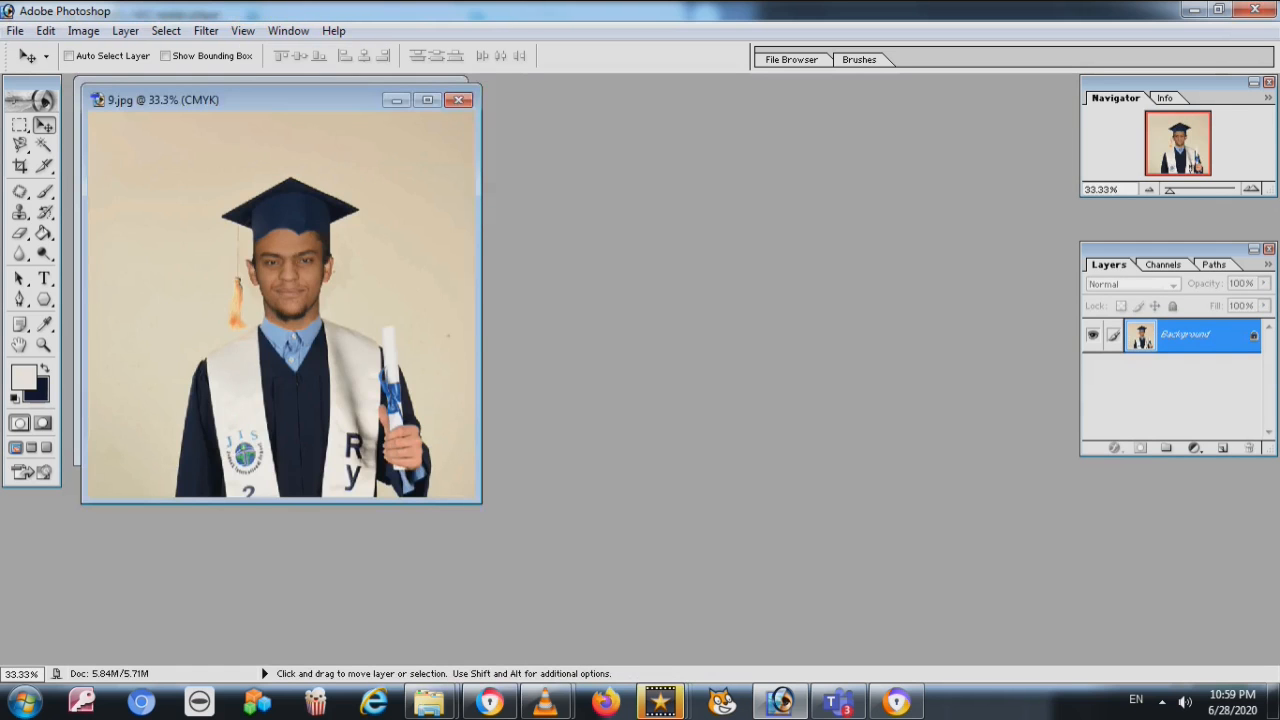
Convert the Background of 9.jpg into Layer 0 and place its window beside Sample 2.tif
key("Right")
key("Return")
double_click(1186, 335)
key("Return")
left_click_drag(310, 100, 631, 102)
Move the graduate on Layer 1 to the centre of Sample 2.tif and bring 9.jpg to the front
left_click(270, 92)
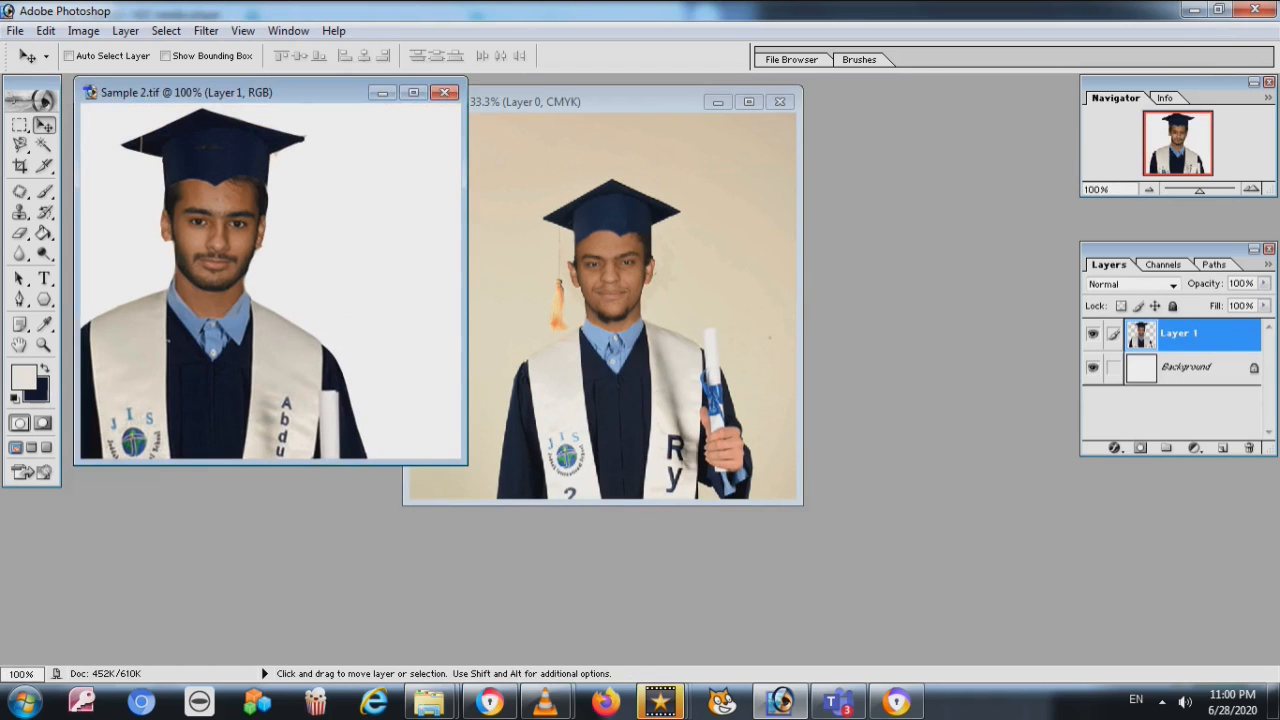
left_click_drag(275, 285, 270, 280)
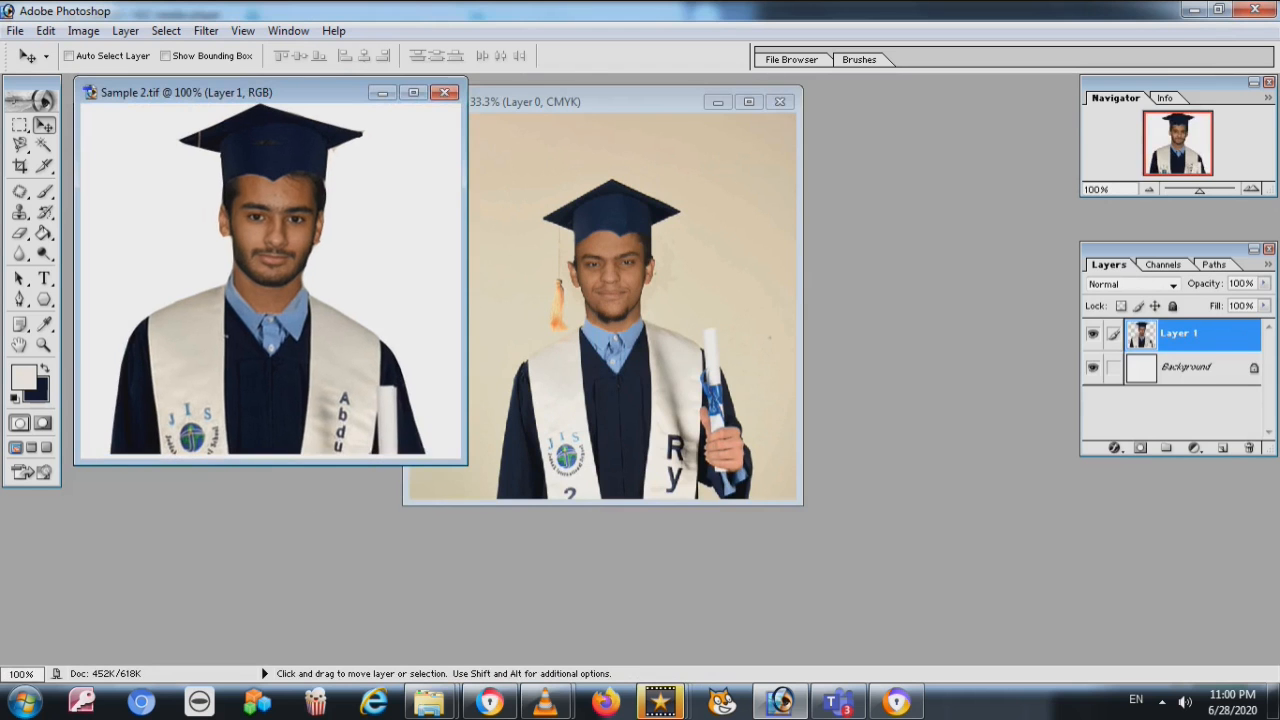
left_click(520, 101)
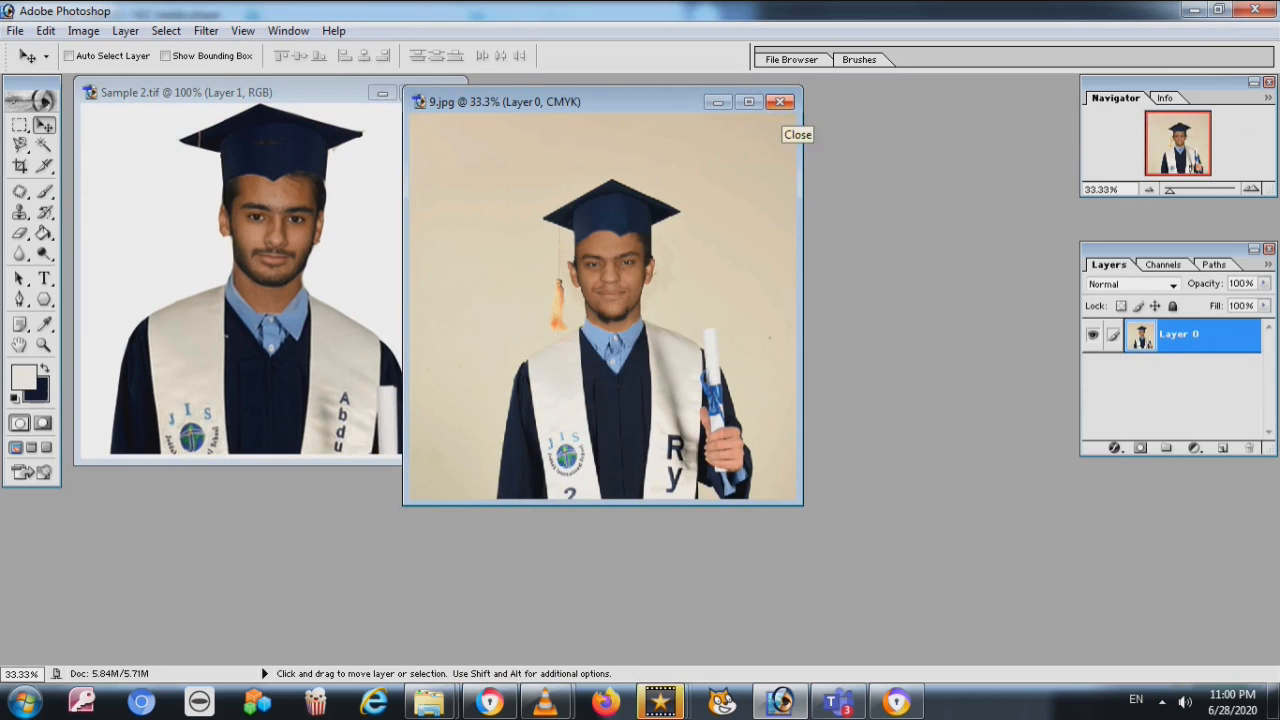
Save Sample 2.tif as a JPEG named SAMPLE 5 in the Graduation Day folder
left_click(15, 31)
left_click(318, 93)
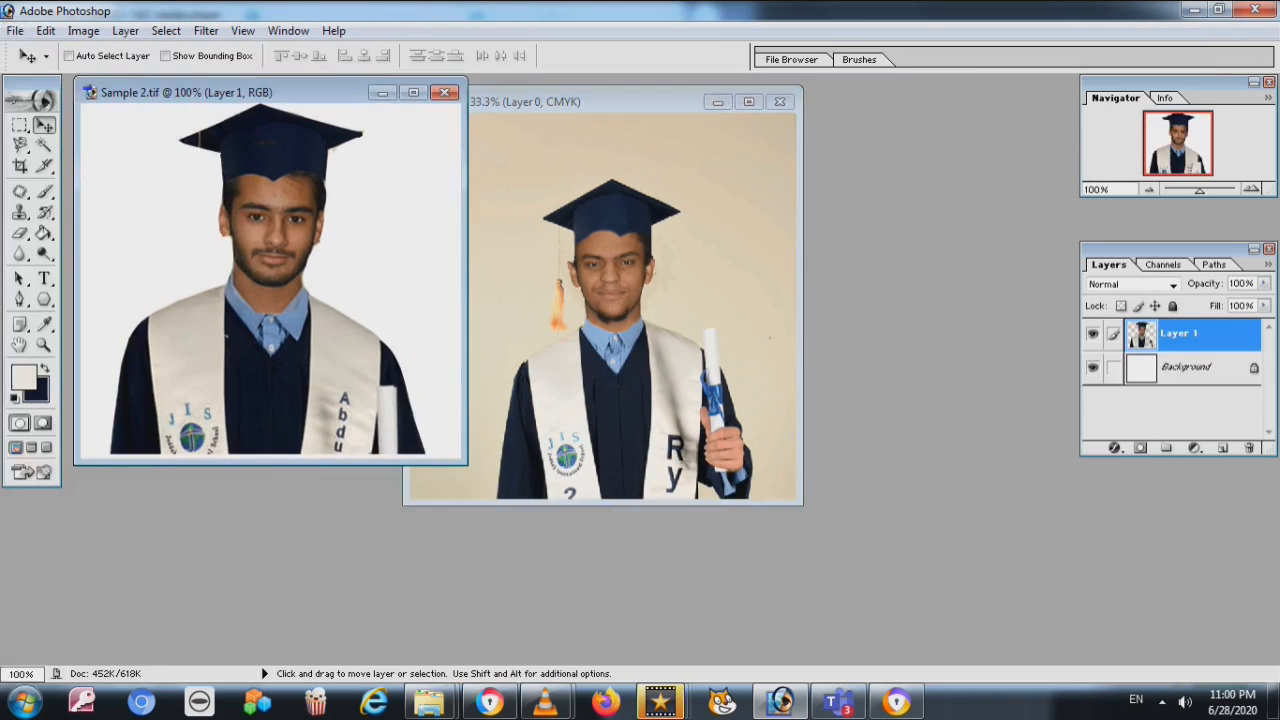
left_click(15, 31)
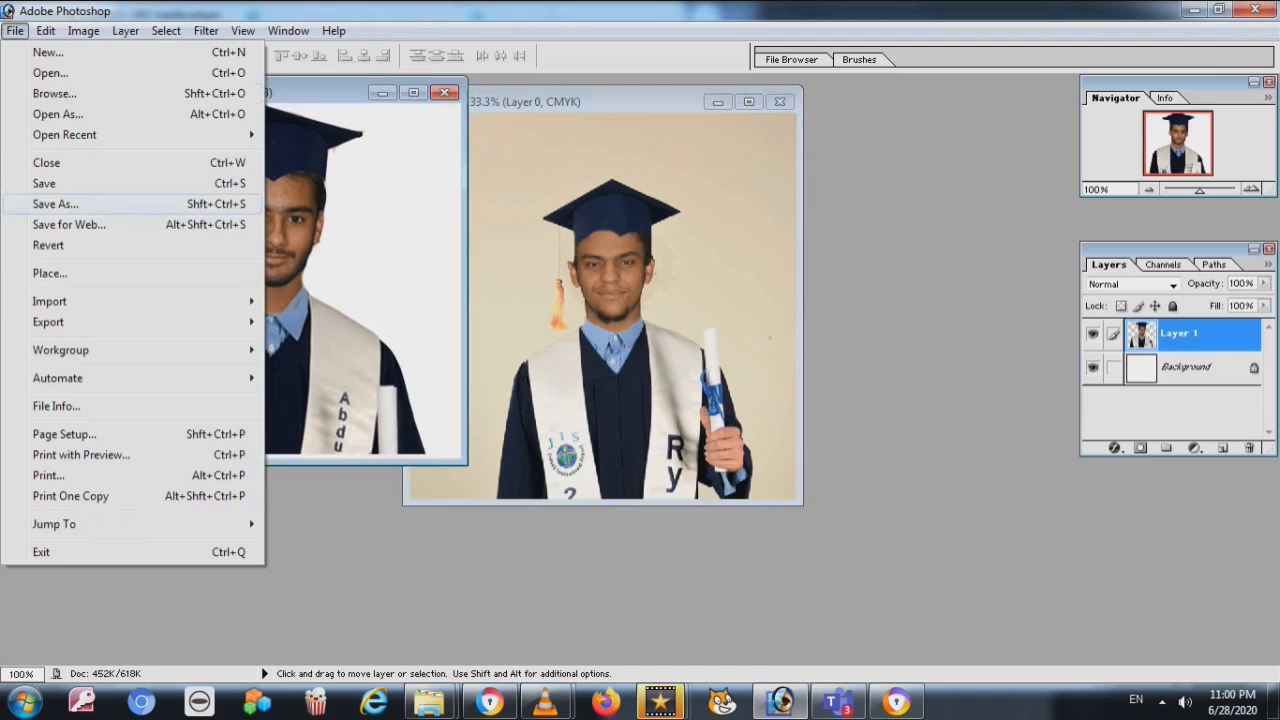
key("Return")
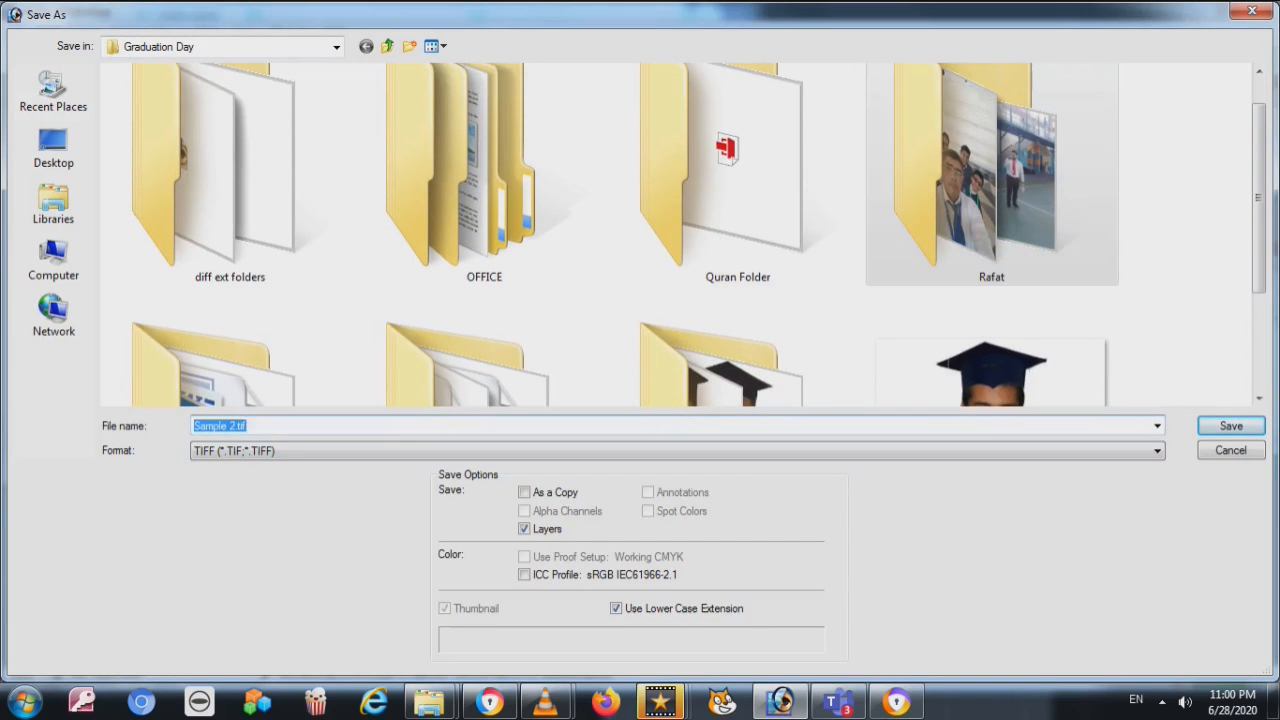
type("sample 5")
key("Return")
left_click(1157, 451)
left_click(260, 540)
key("Return")
key("Return")
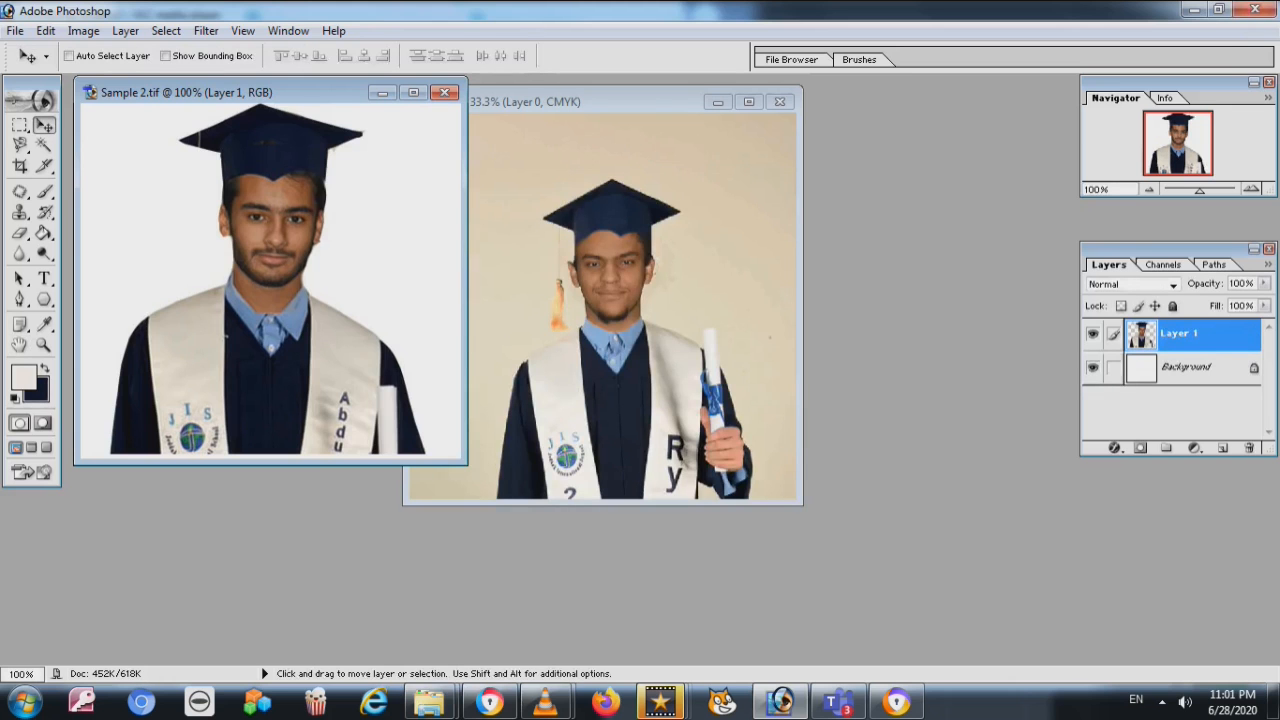
Switch to Windows Explorer and preview SAMPLE 5.jpg in the Graduation Day folder under Documents
left_click(430, 702)
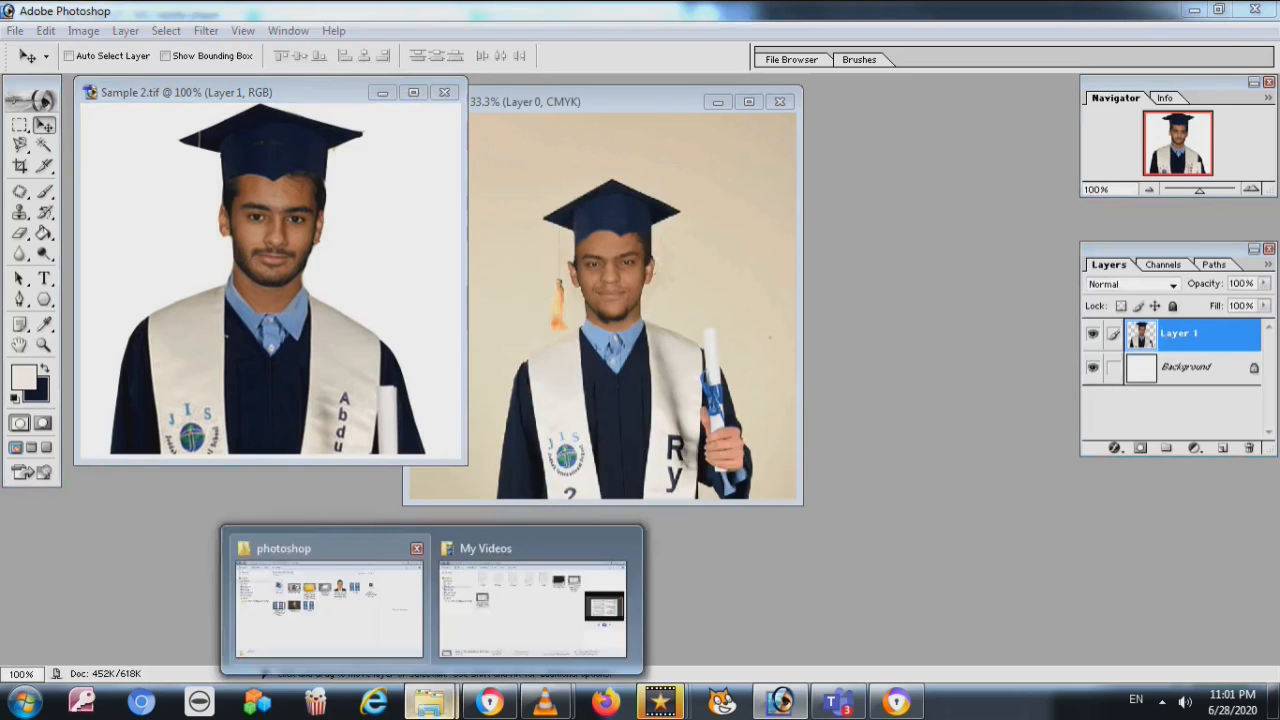
left_click(329, 600)
left_click(195, 36)
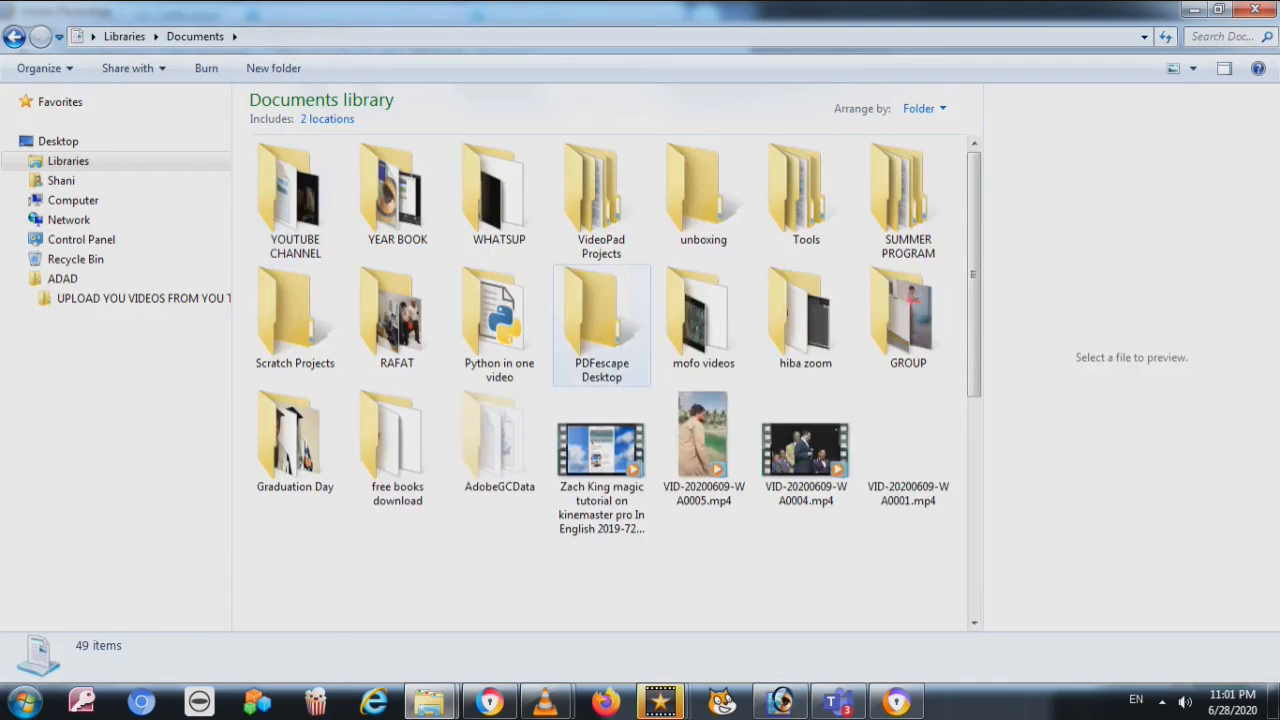
double_click(295, 440)
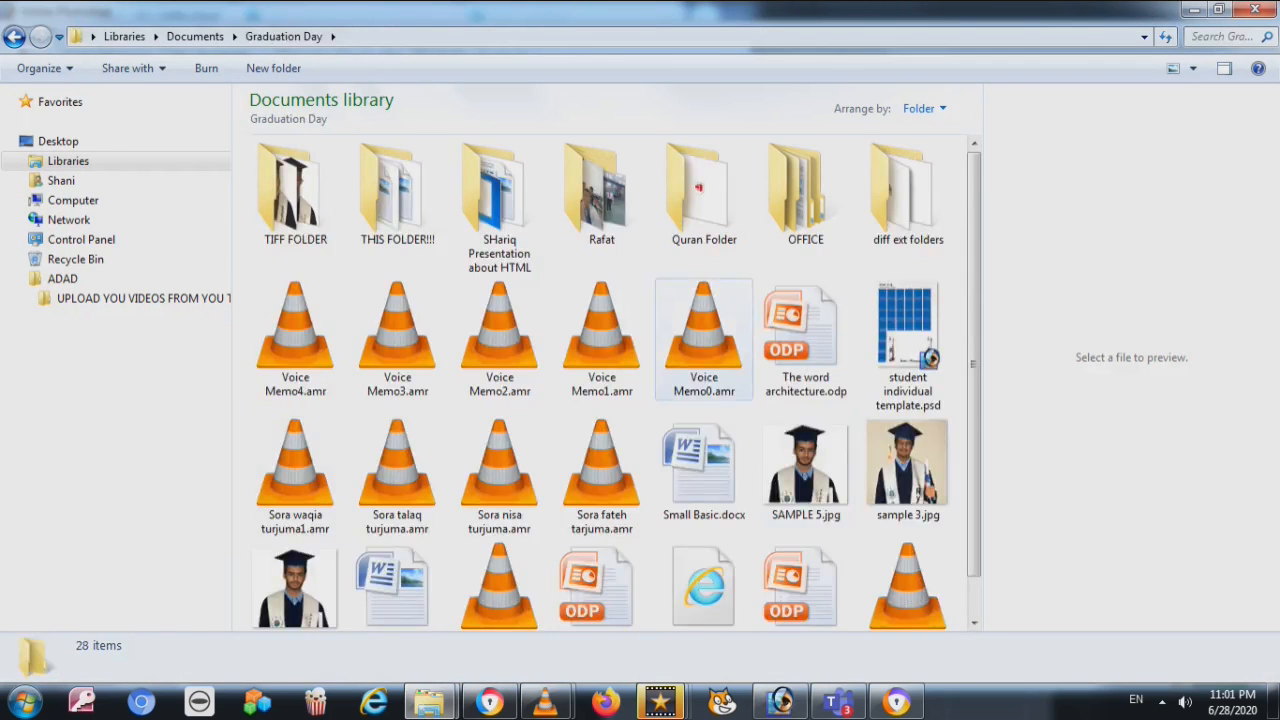
left_click(806, 470)
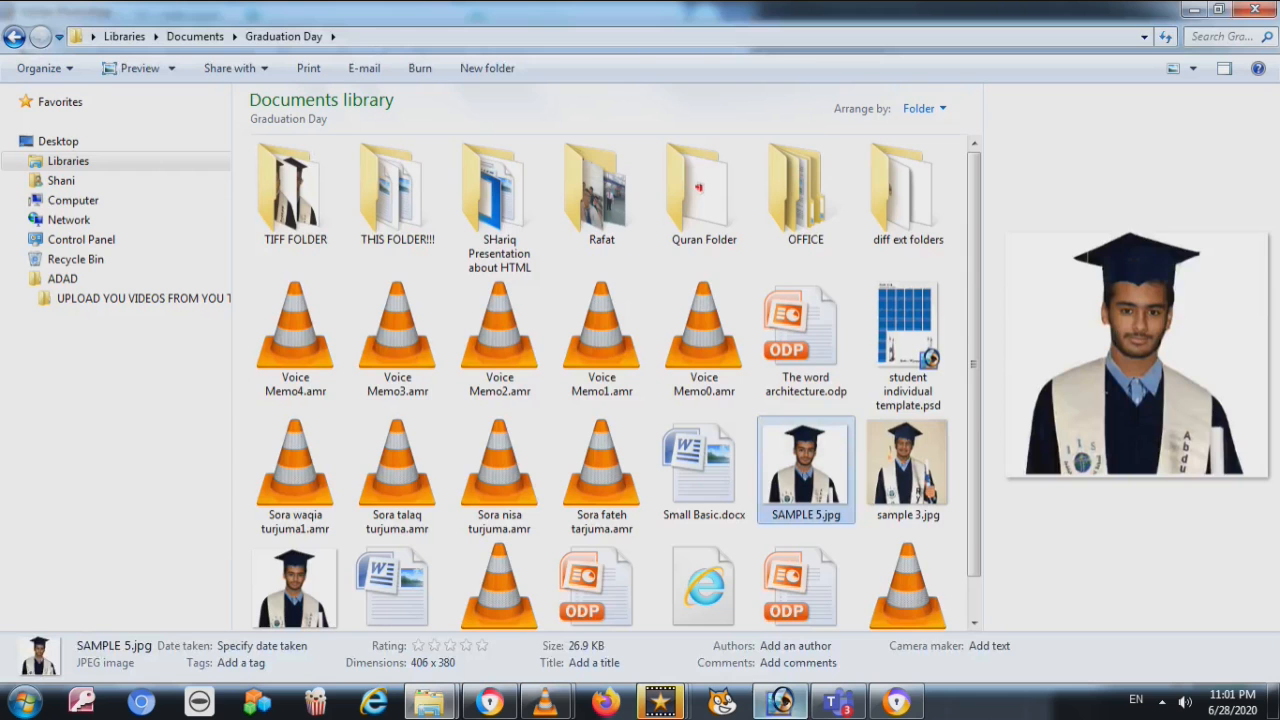
Switch back to Photoshop, open SAMPLE 5.jpg from the Graduation Day folder and try to move the graduate in it
left_click(780, 702)
left_click(15, 30)
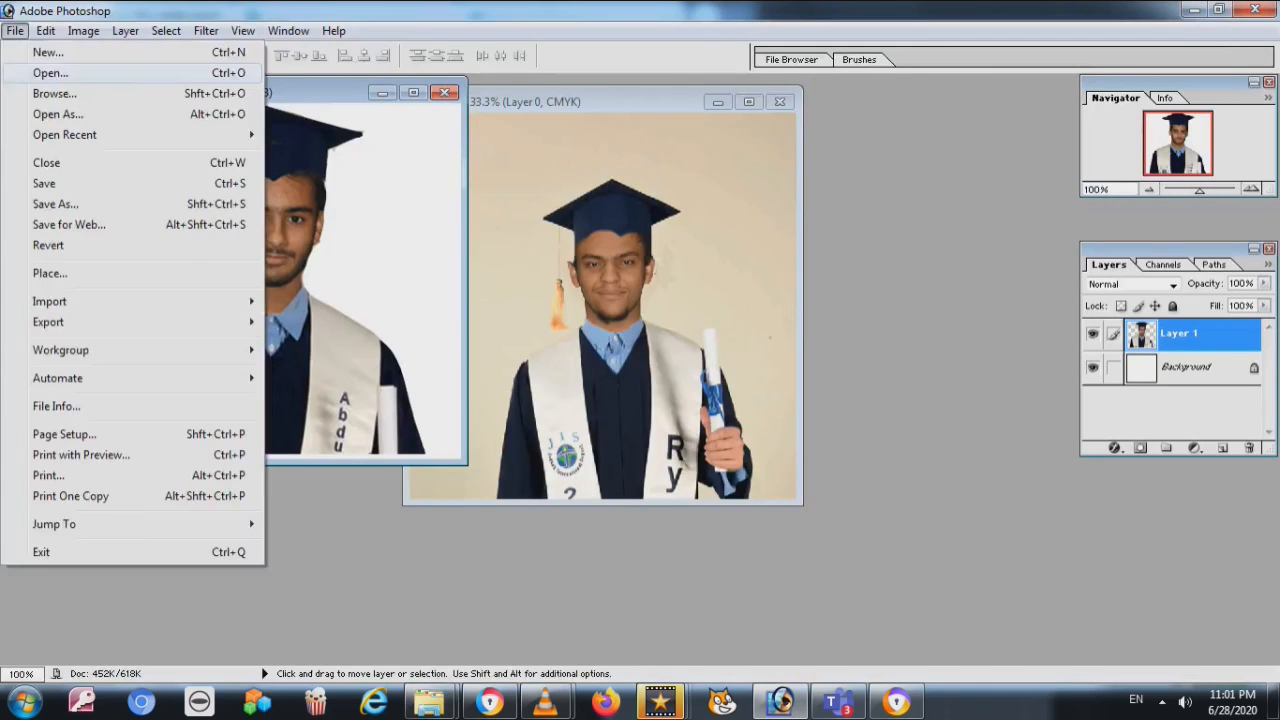
left_click(50, 73)
scroll(490, 330, "down", 1)
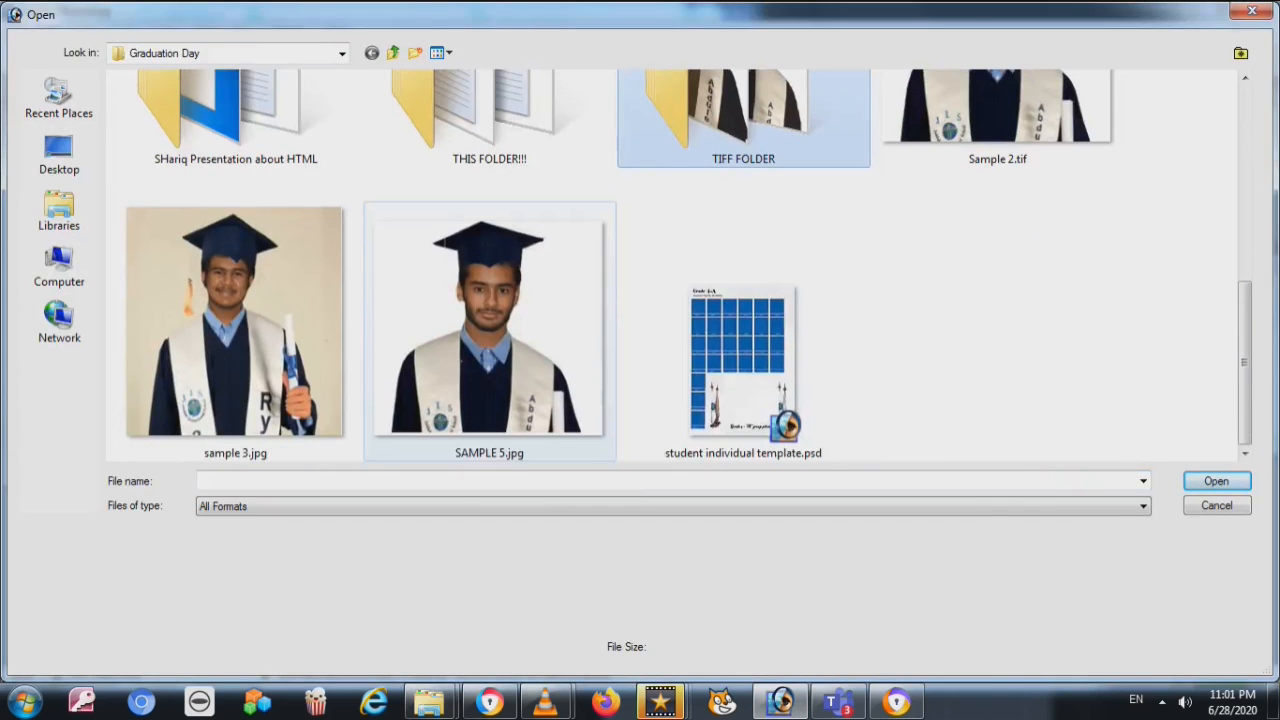
double_click(490, 330)
mouse_move(286, 300)
left_mouse_down()
mouse_move(265, 300)
mouse_move(286, 300)
left_mouse_up()
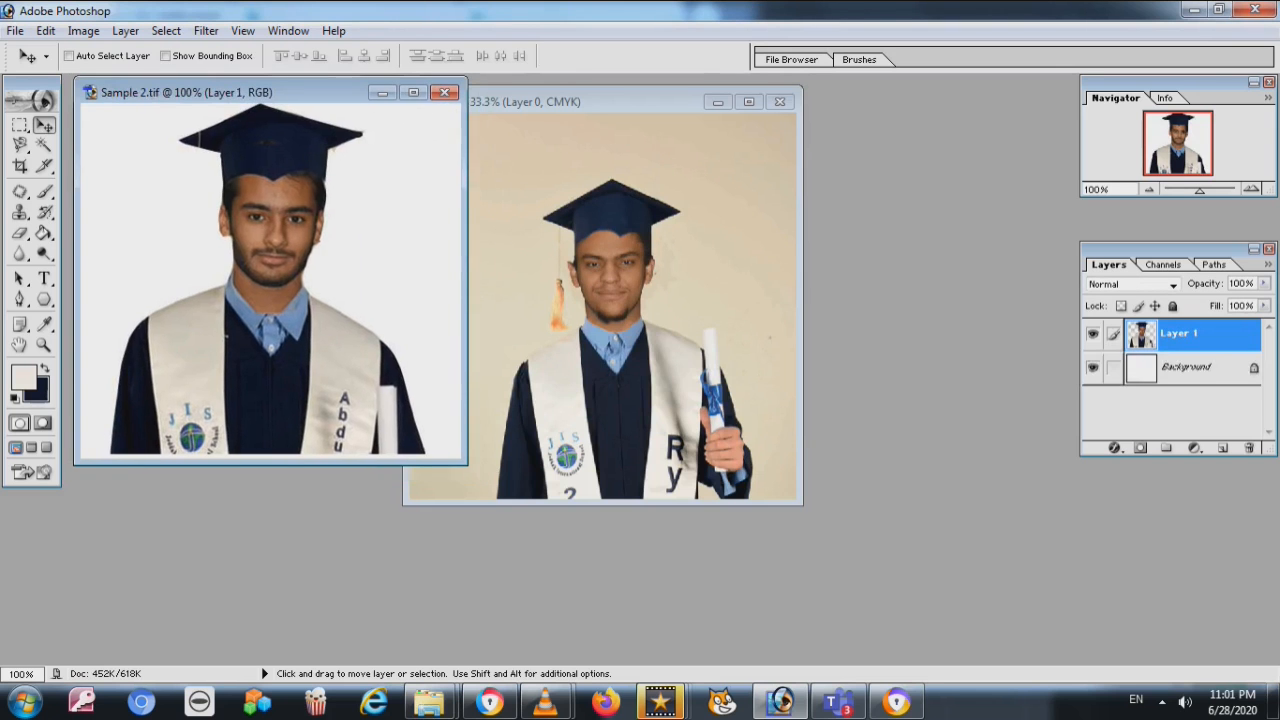
Maximize 9.jpg, trace the graduate's outline with the Magnetic Lasso and cut the figure out of Layer 0
double_click(622, 102)
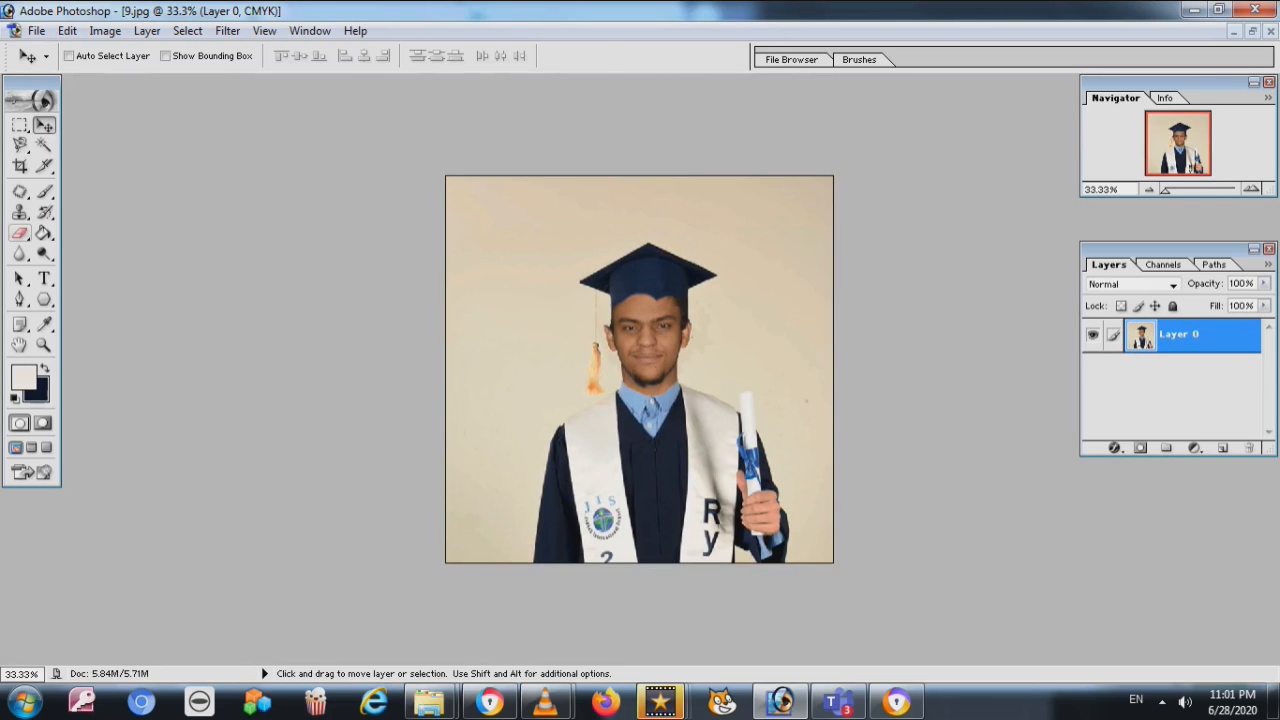
key("l")
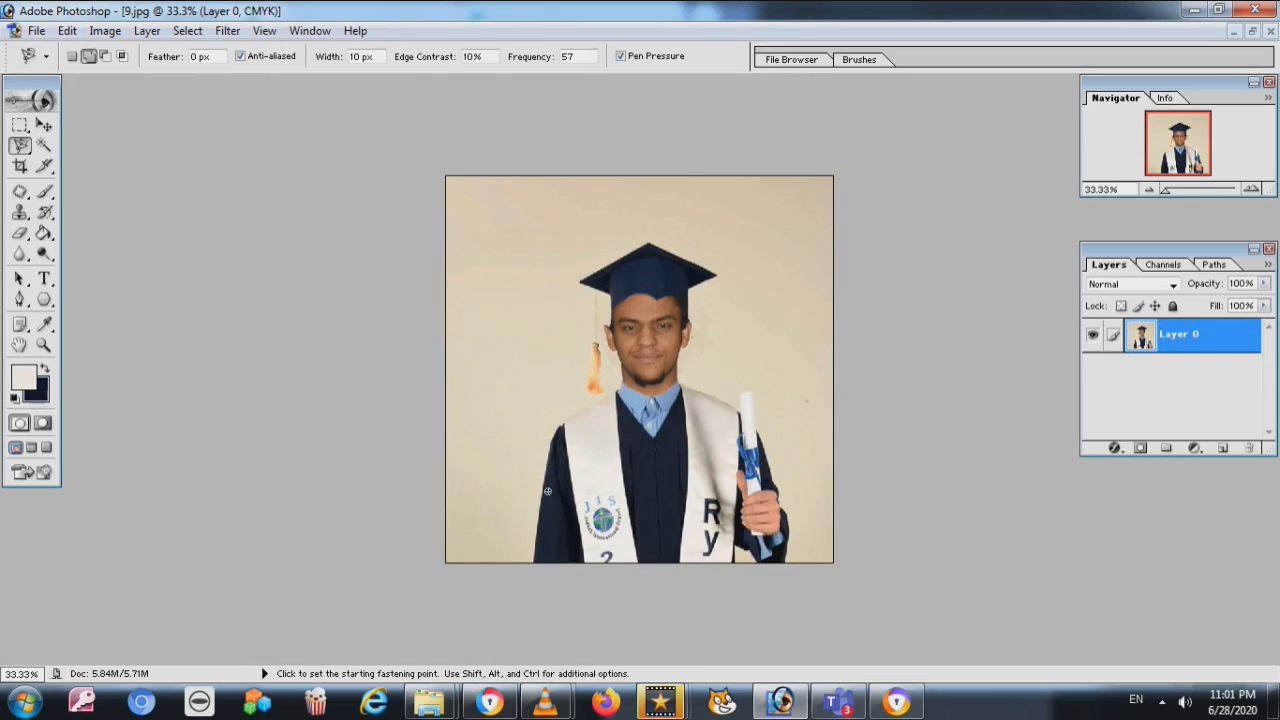
scroll(547, 491, "up", 4)
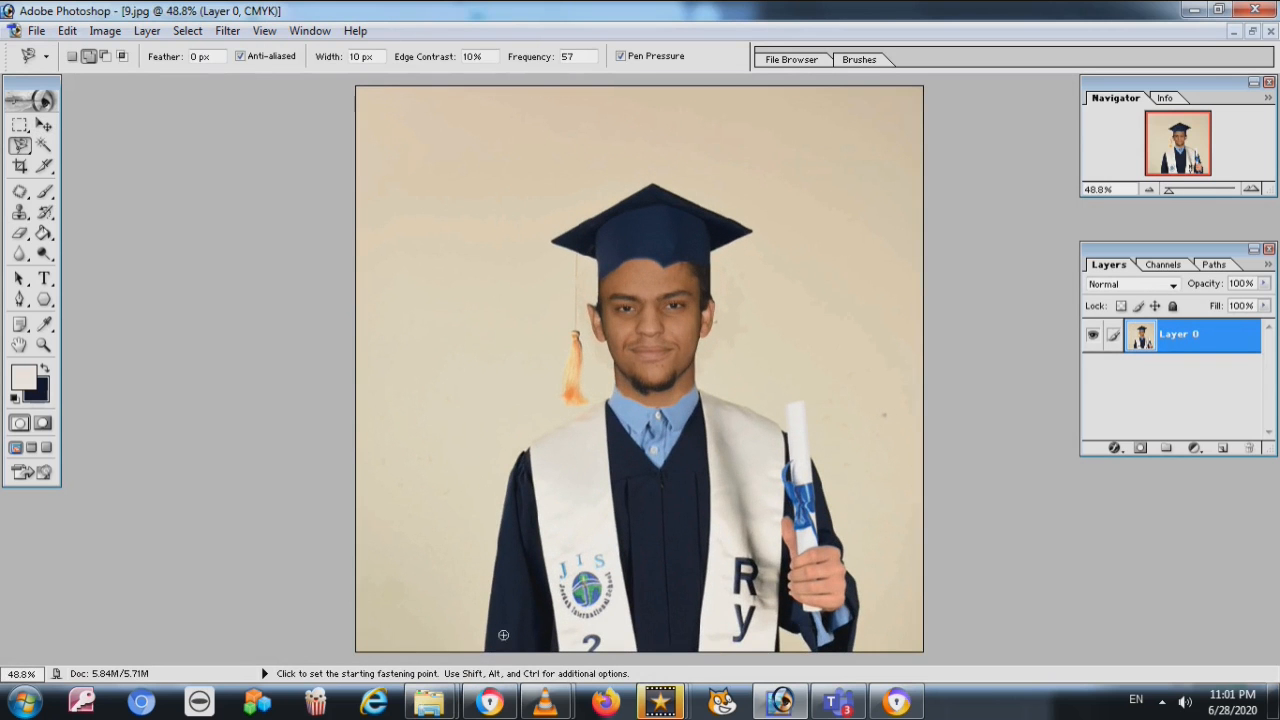
left_click(484, 645)
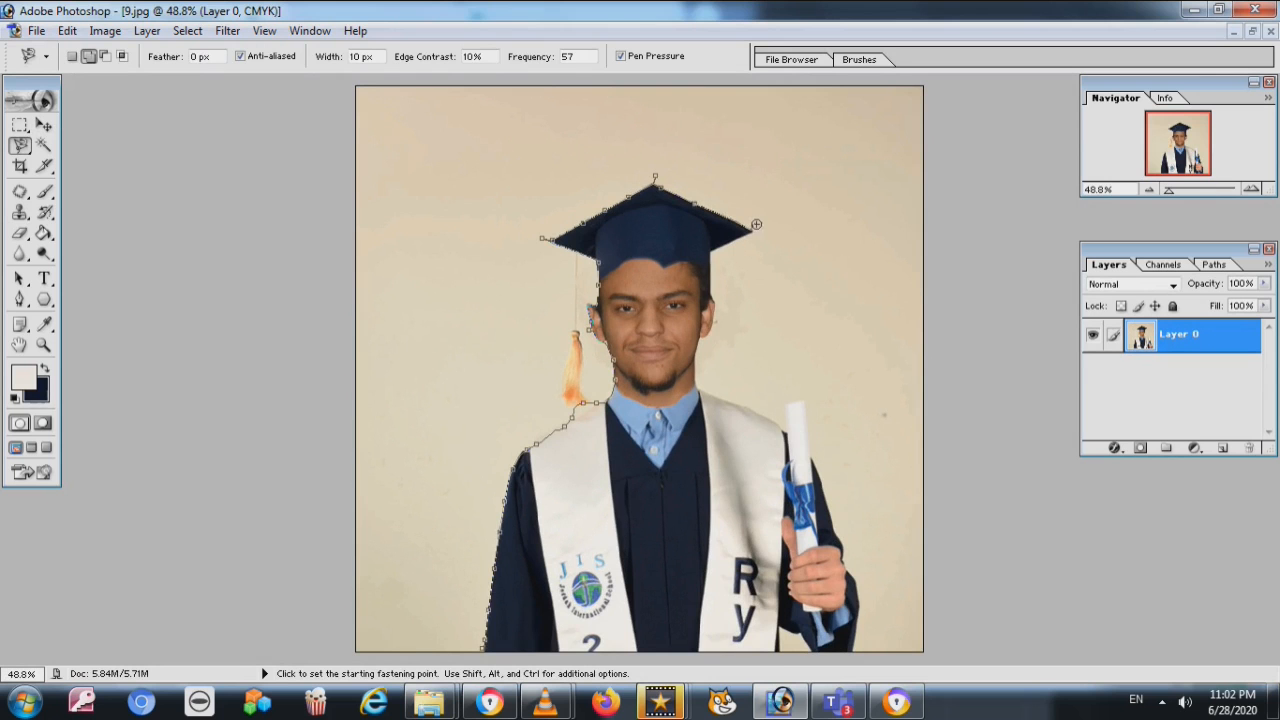
left_click(483, 652)
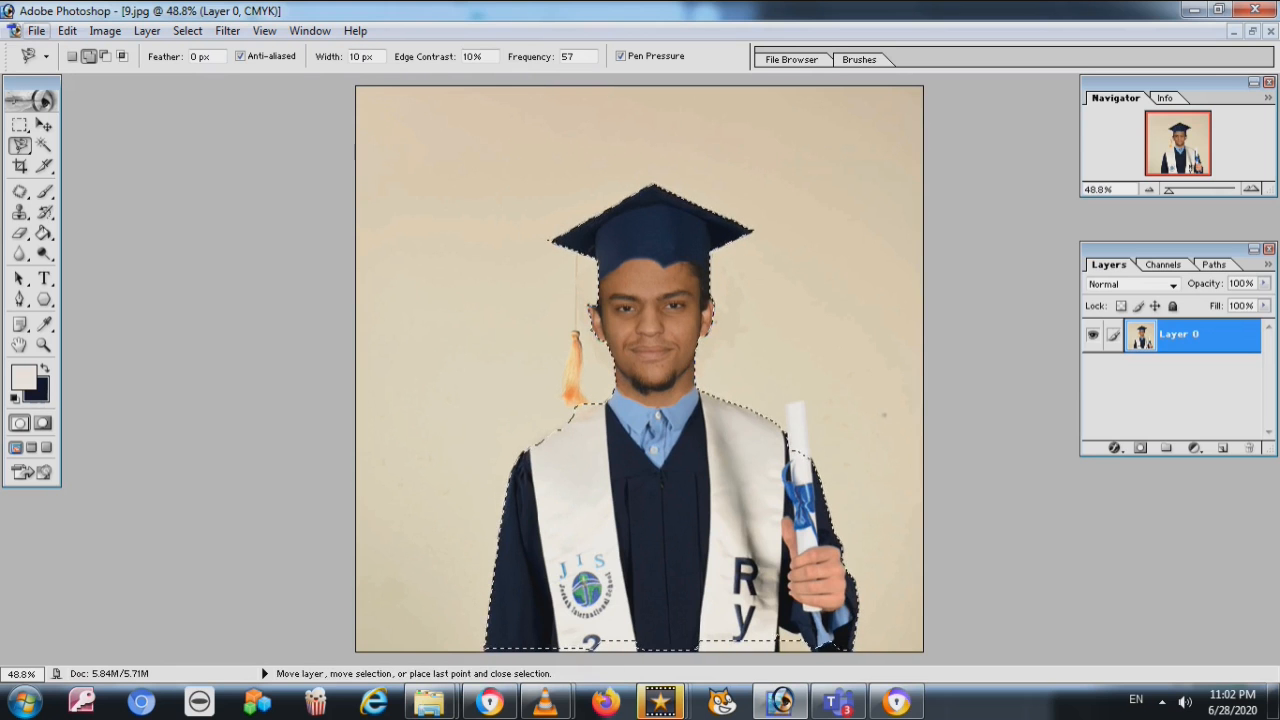
key("Delete")
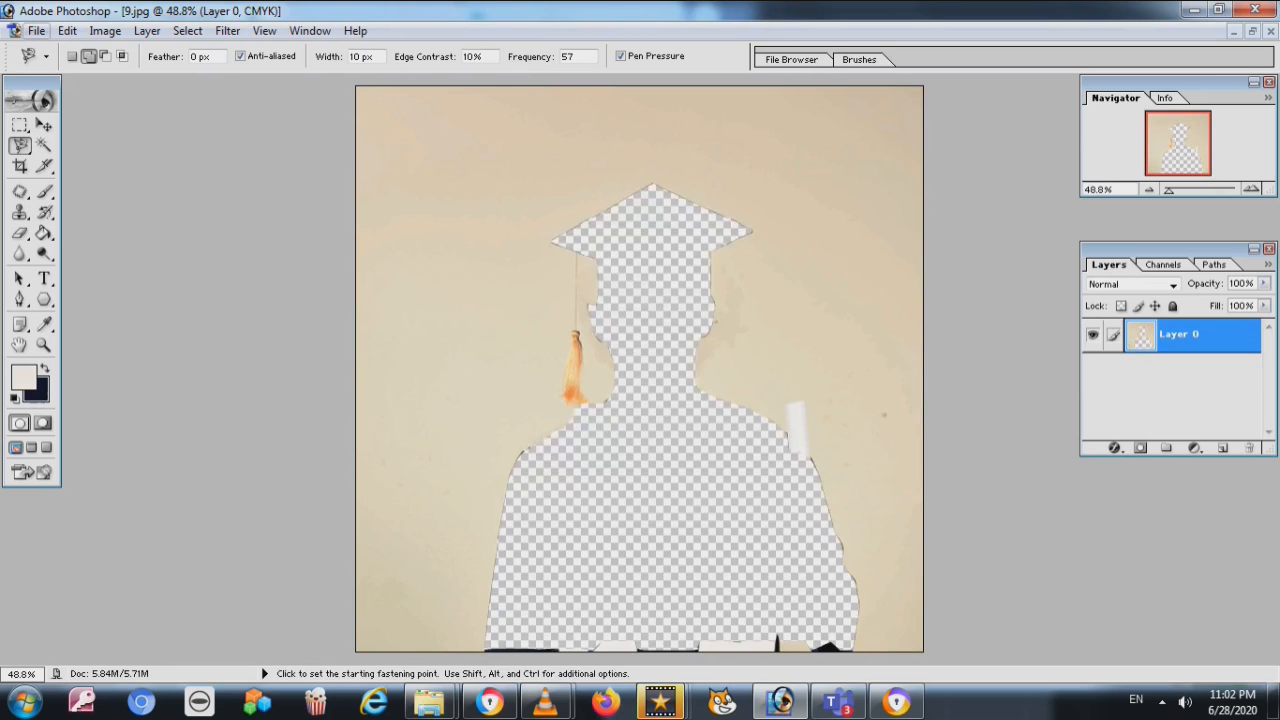
Create a new document named SAMPLE 6 with the 2 x 3 inch preset and transparent contents
key("ctrl+n")
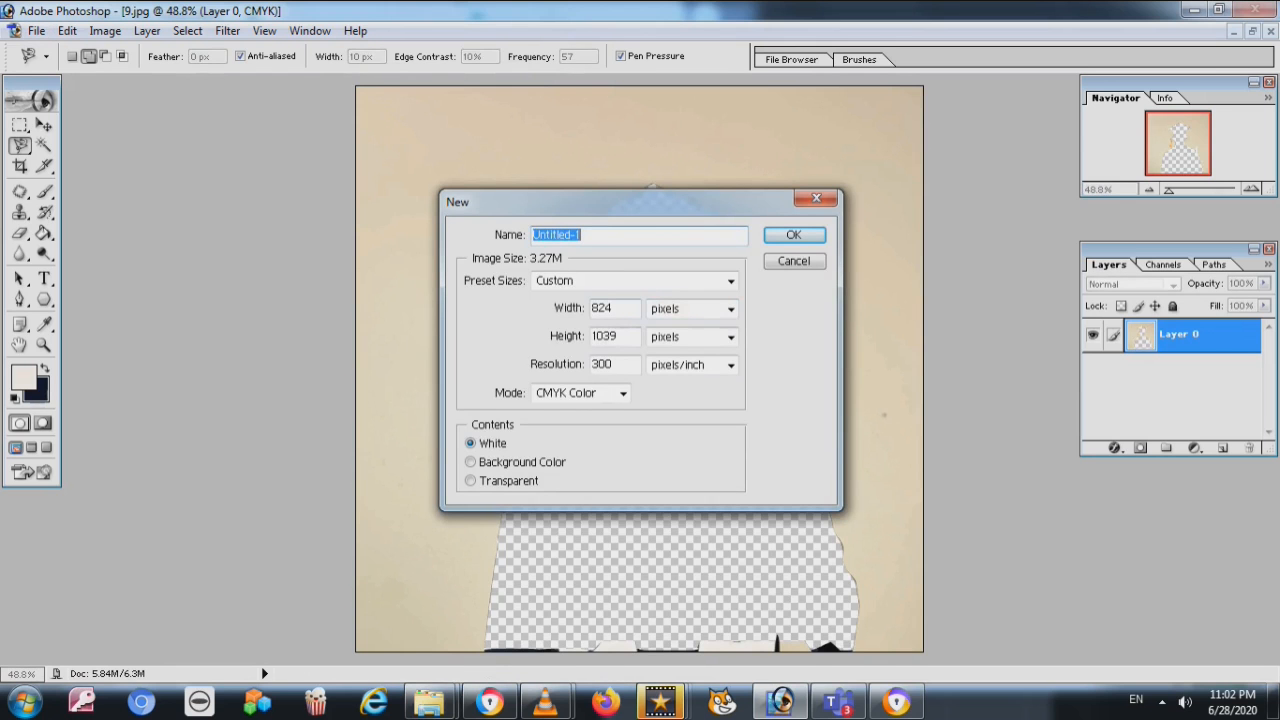
key("Tab")
type("500")
key("Tab")
type("500")
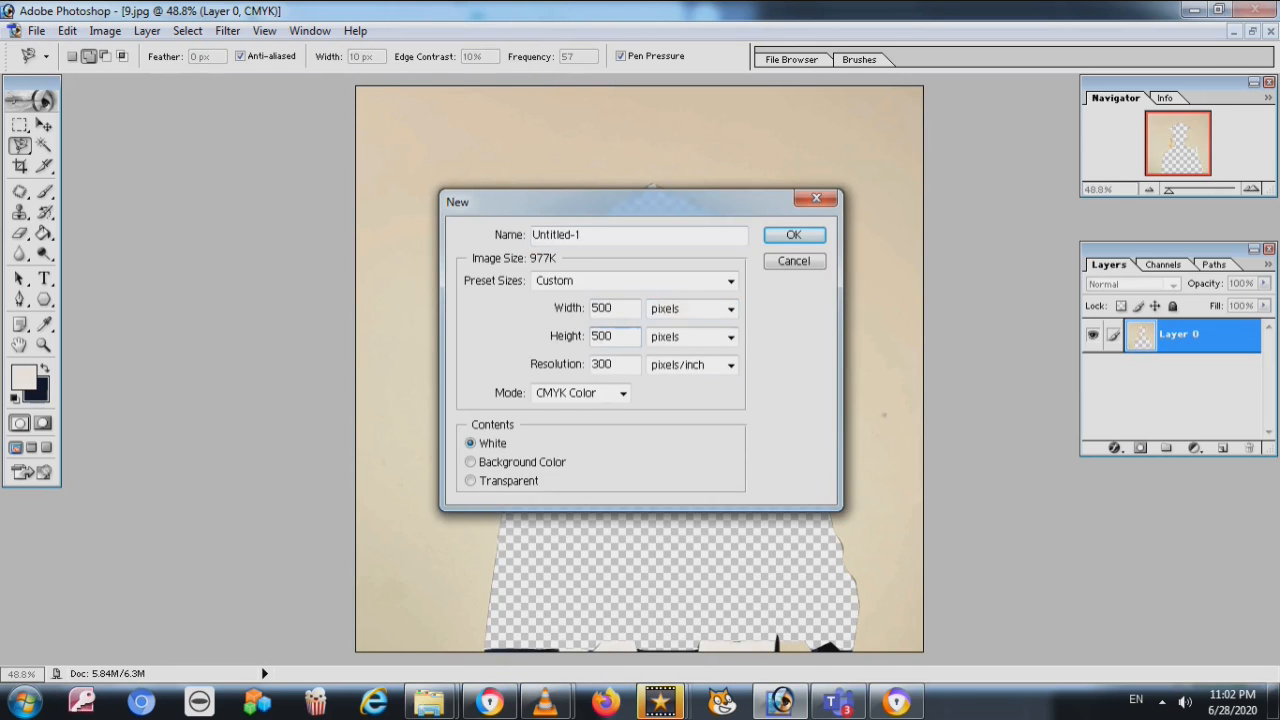
left_click(731, 281)
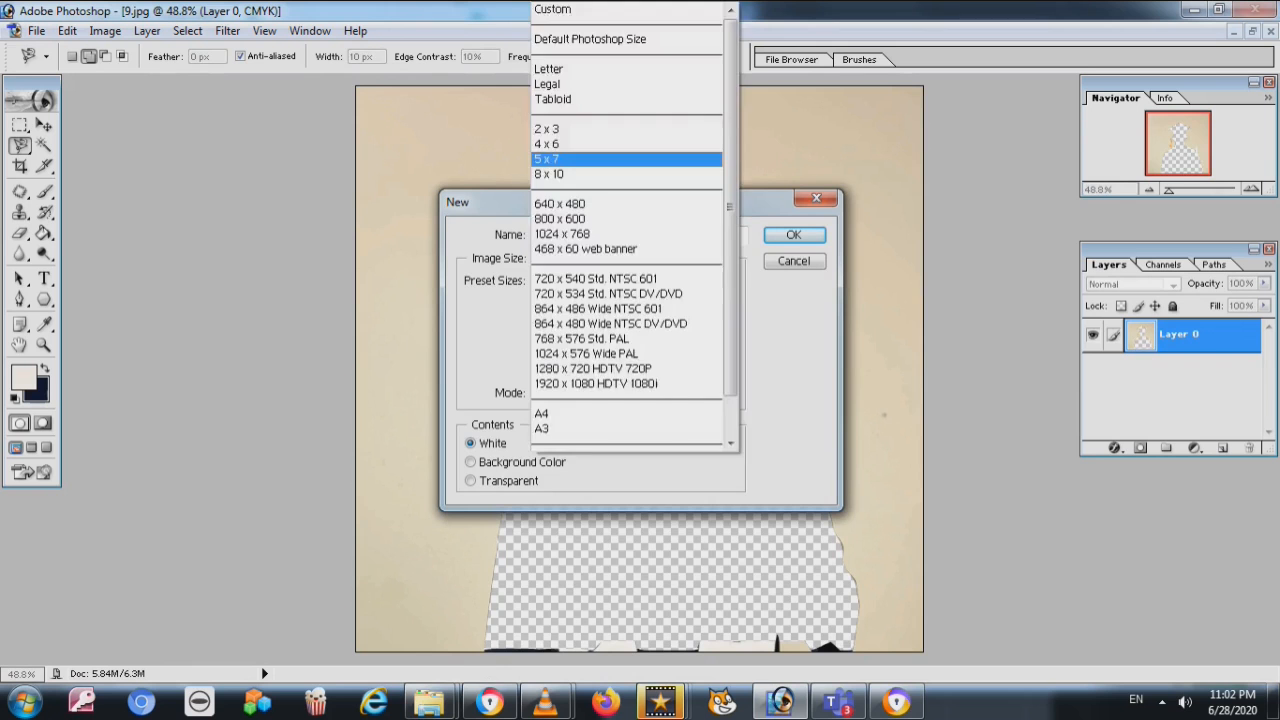
left_click(560, 129)
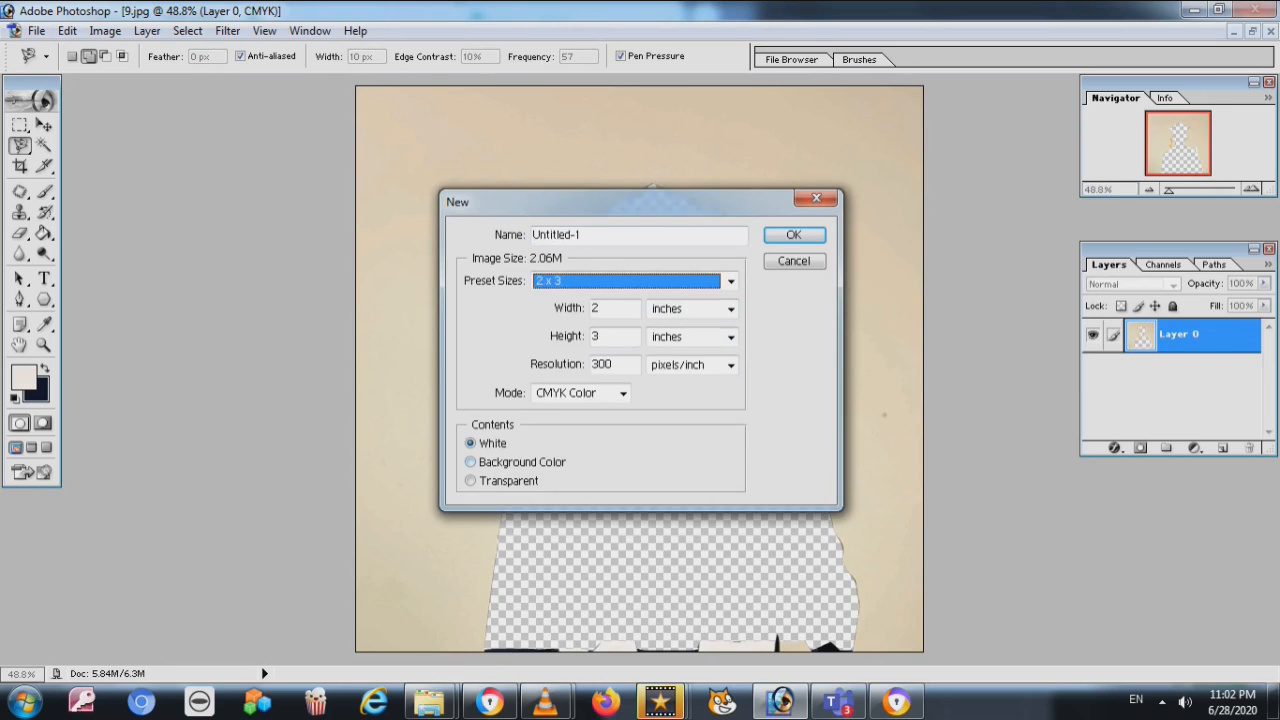
left_click(471, 481)
double_click(556, 235)
type("SAMPLE 6")
key("Return")
Paste the cut-out graduate into SAMPLE 6 and shift it slightly on the canvas with the Move tool
left_click(337, 115)
key("ctrl+v")
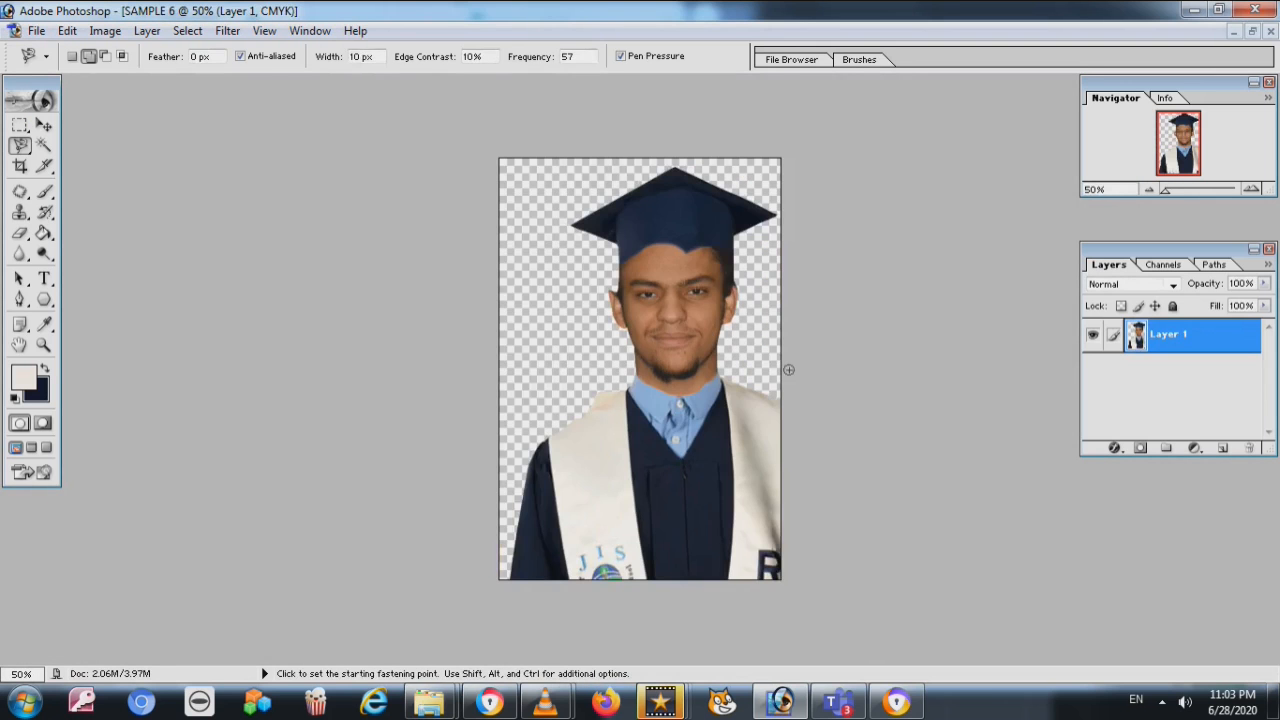
left_click(43, 124)
left_click_drag(626, 420, 647, 424)
Scale the graduate to about 75.3% with Free Transform and rest it on the lower edge of the canvas
key("ctrl+t")
left_click_drag(845, 116, 752, 232)
left_click_drag(630, 440, 635, 404)
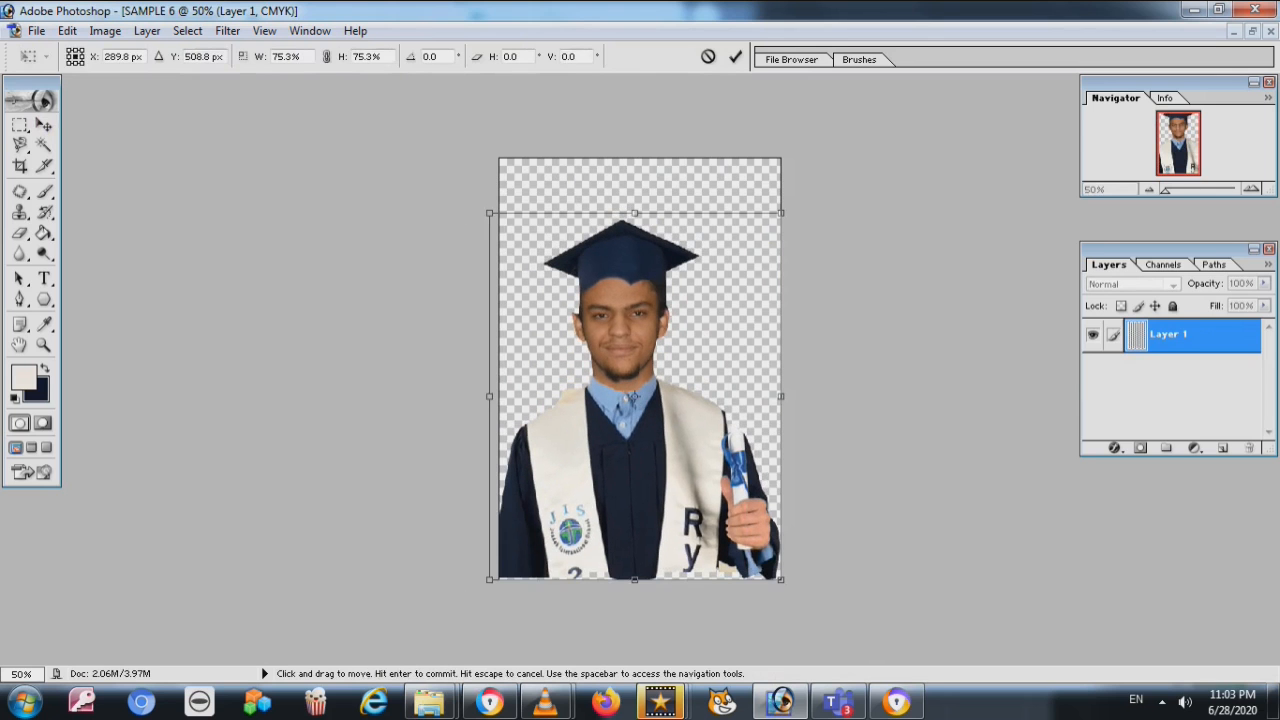
key("Return")
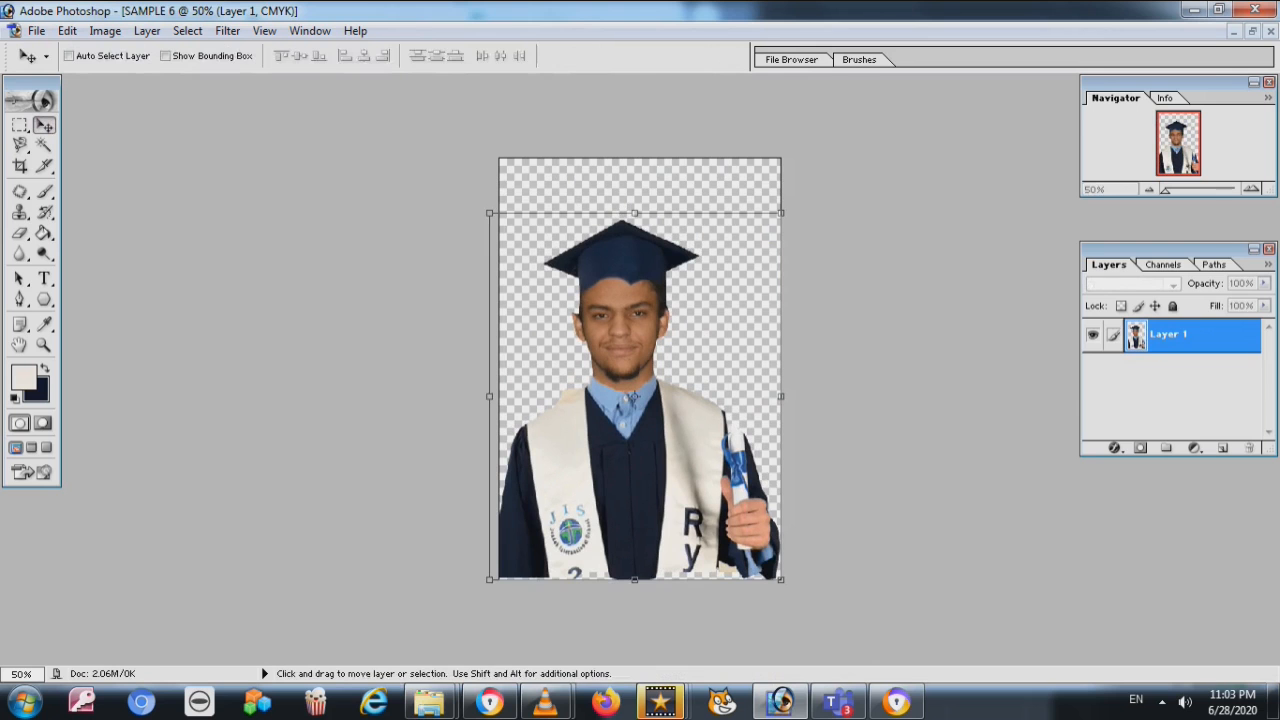
Crop SAMPLE 6 to a 2 in by 2 in square at 300 pixels/cm around the graduate's cap and upper body
key("c")
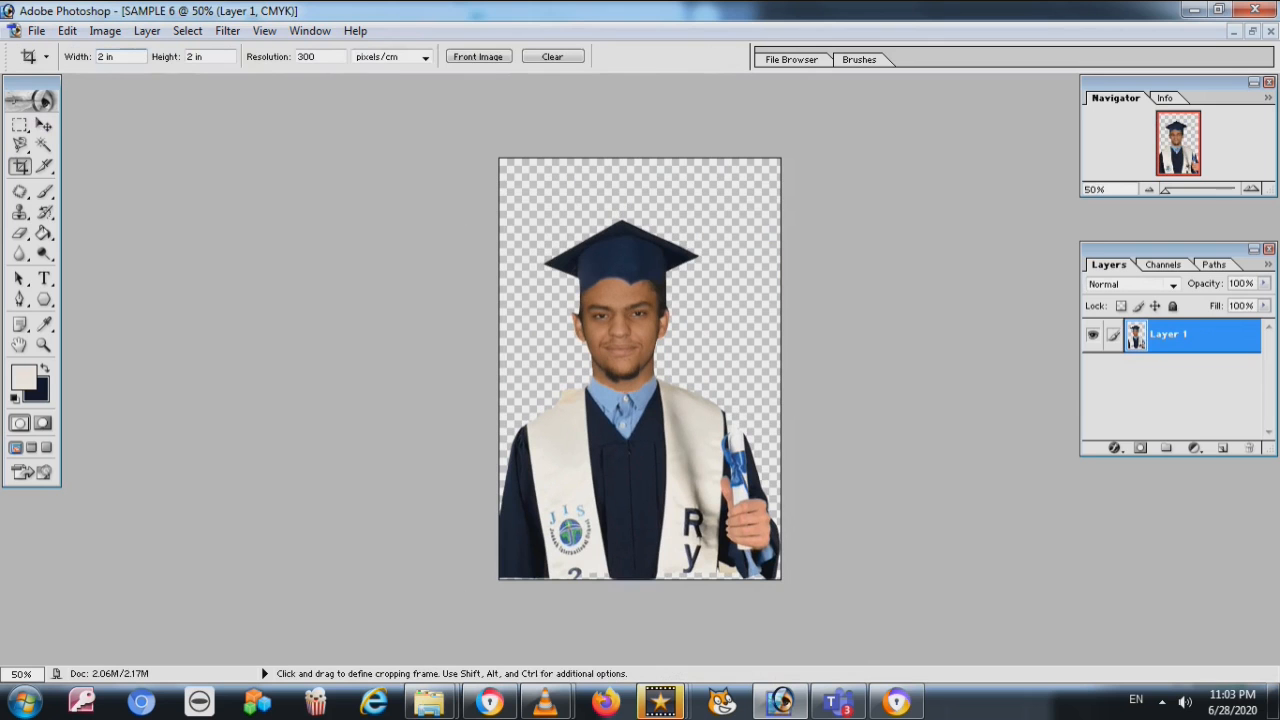
left_click(425, 57)
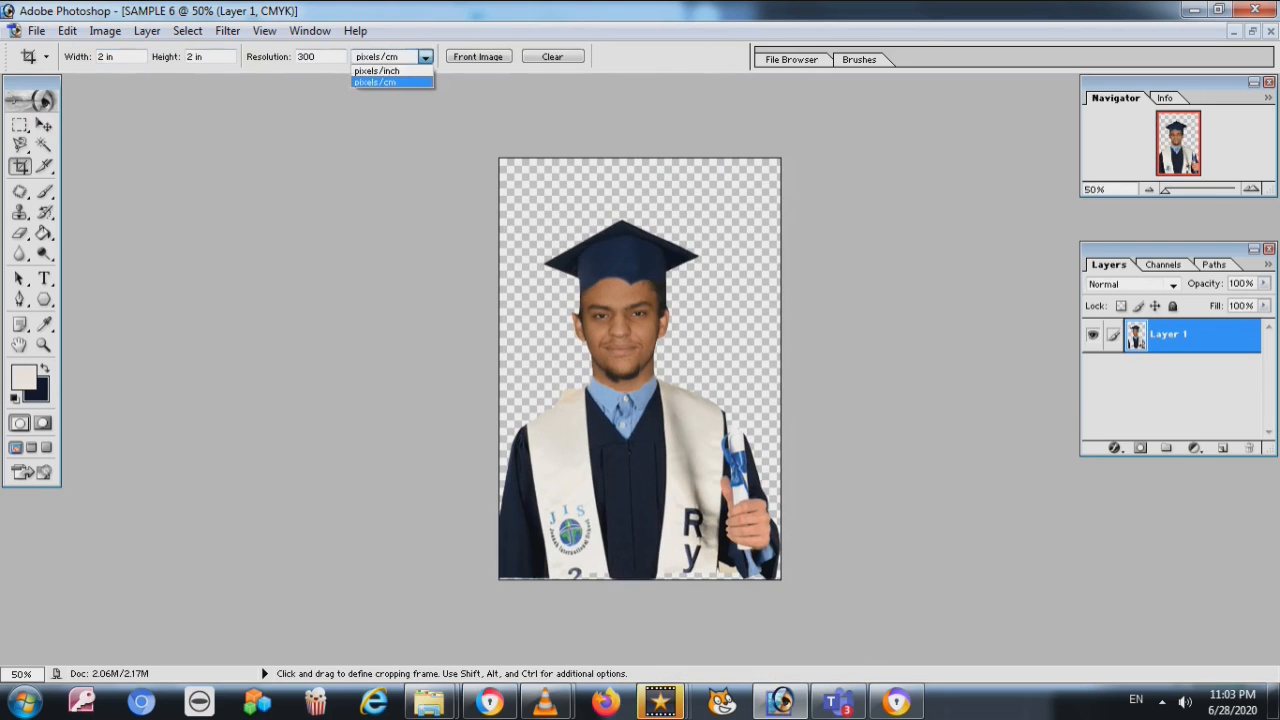
left_click(377, 83)
left_click_drag(500, 210, 782, 488)
key("v")
key("Escape")
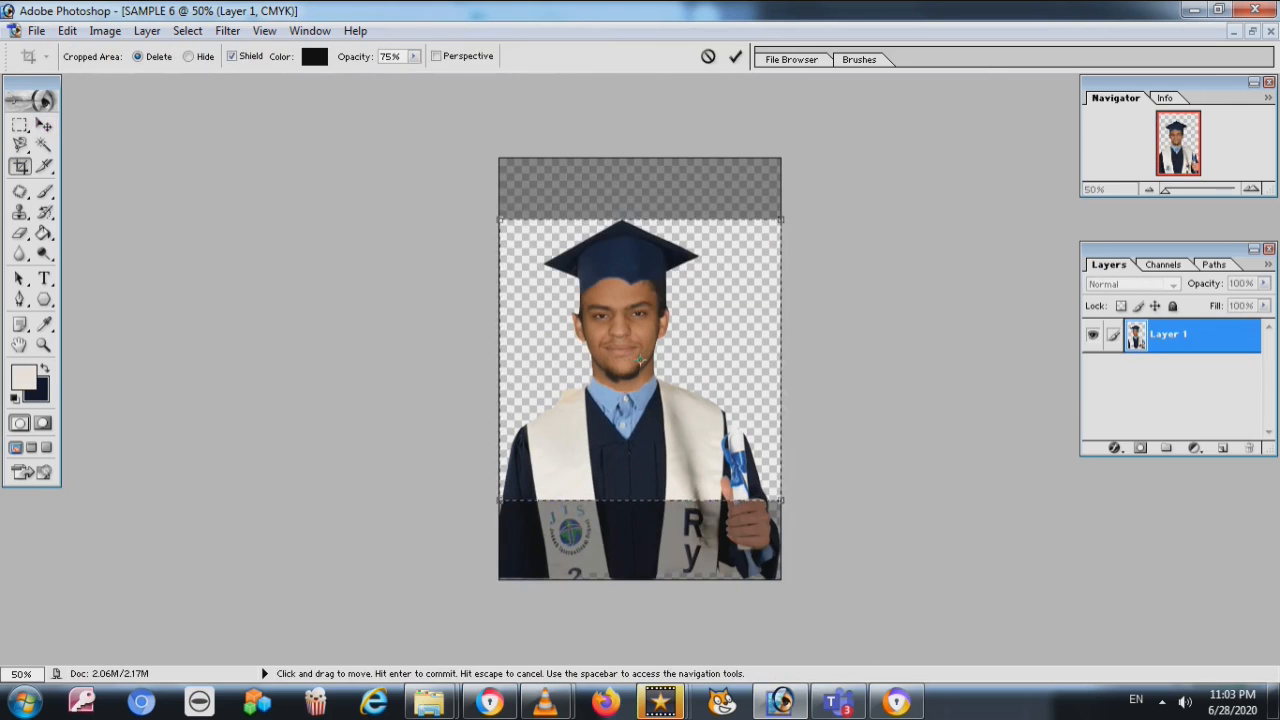
key("Return")
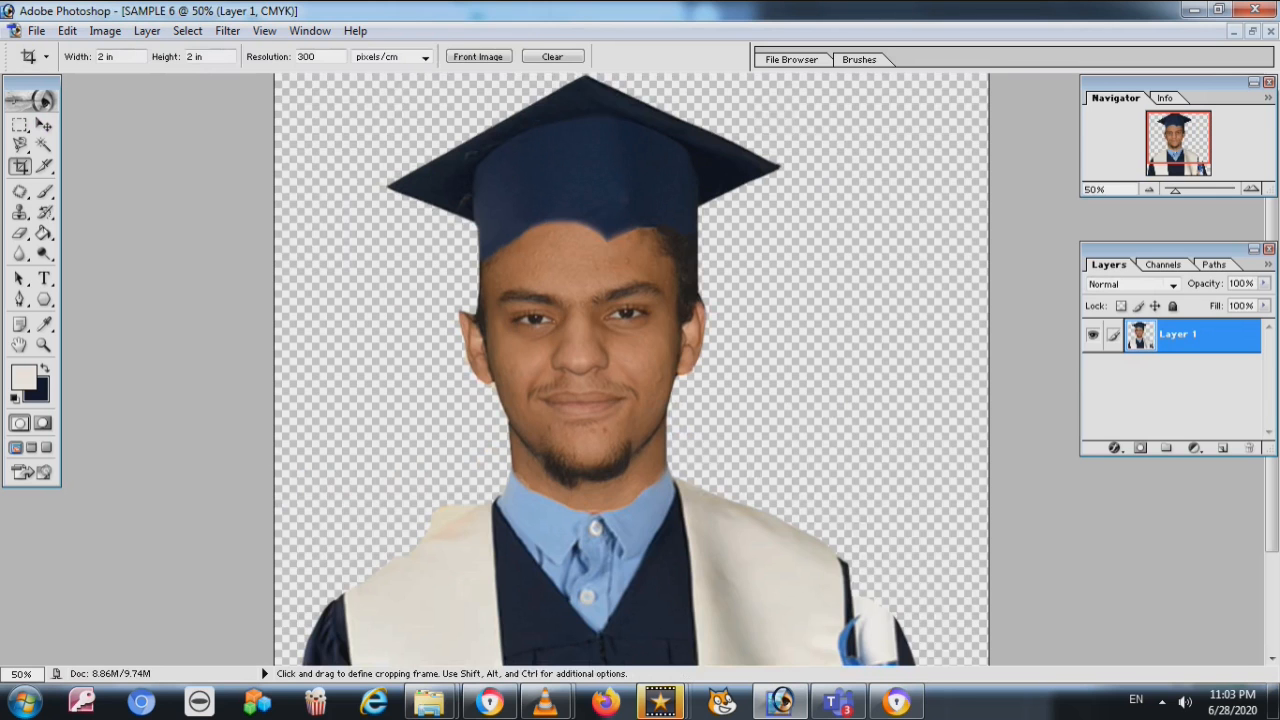
Shift the graduate slightly to the right on the SAMPLE 6 canvas with the Move tool
key("v")
mouse_move(604, 658)
left_mouse_down()
mouse_move(597, 601)
mouse_move(619, 648)
left_mouse_up()
key("Right")
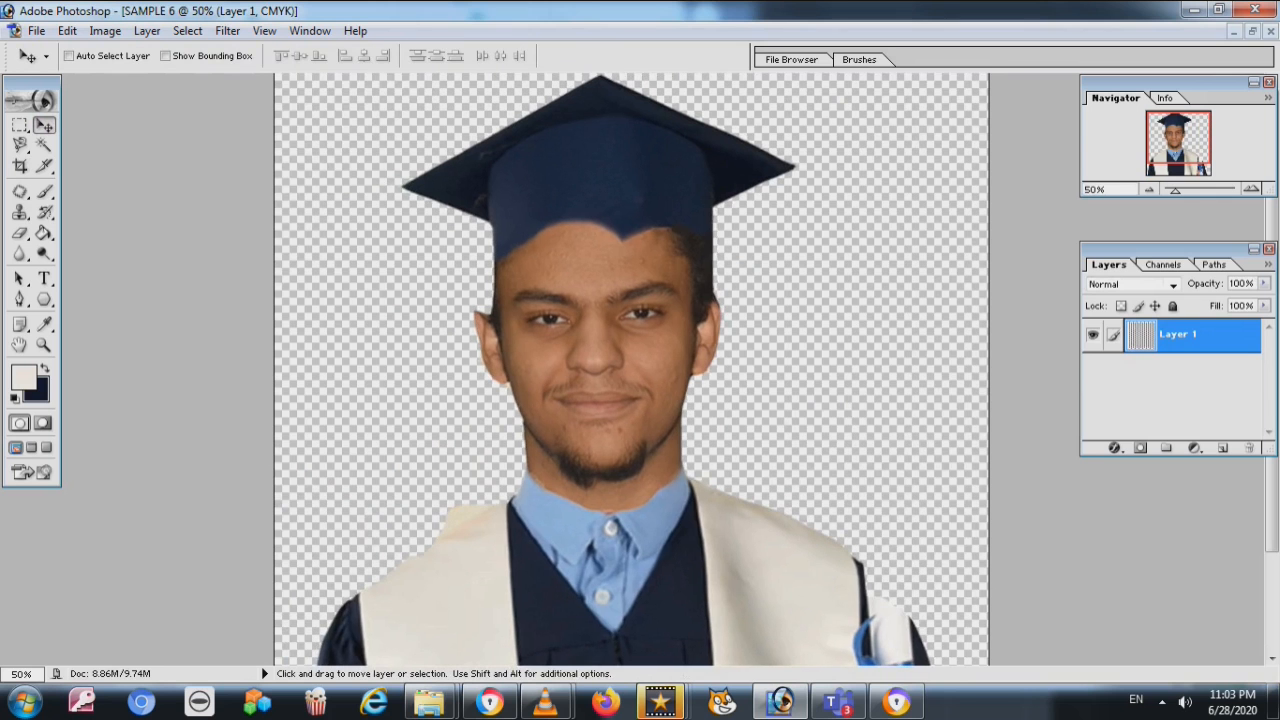
Save the document in the Graduation Day folder as SAMPLE 6.tif in TIFF format with its layers included
key("alt+f")
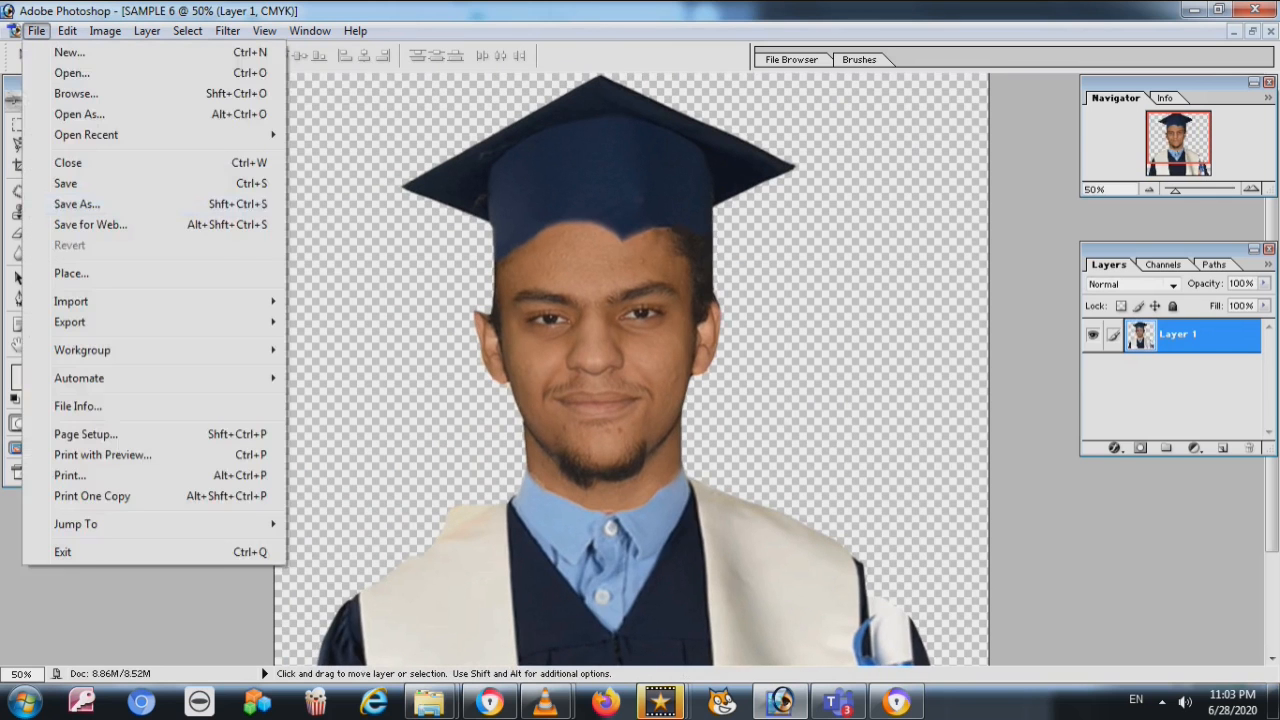
key("Return")
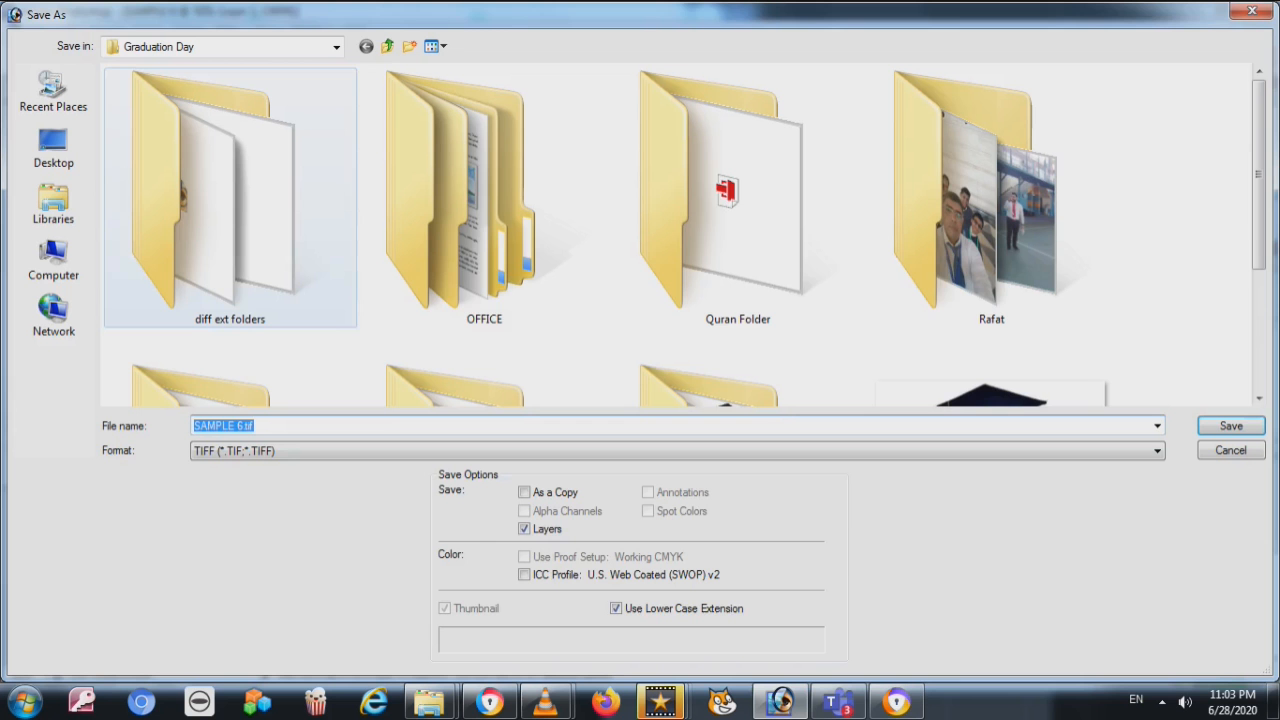
left_click(678, 451)
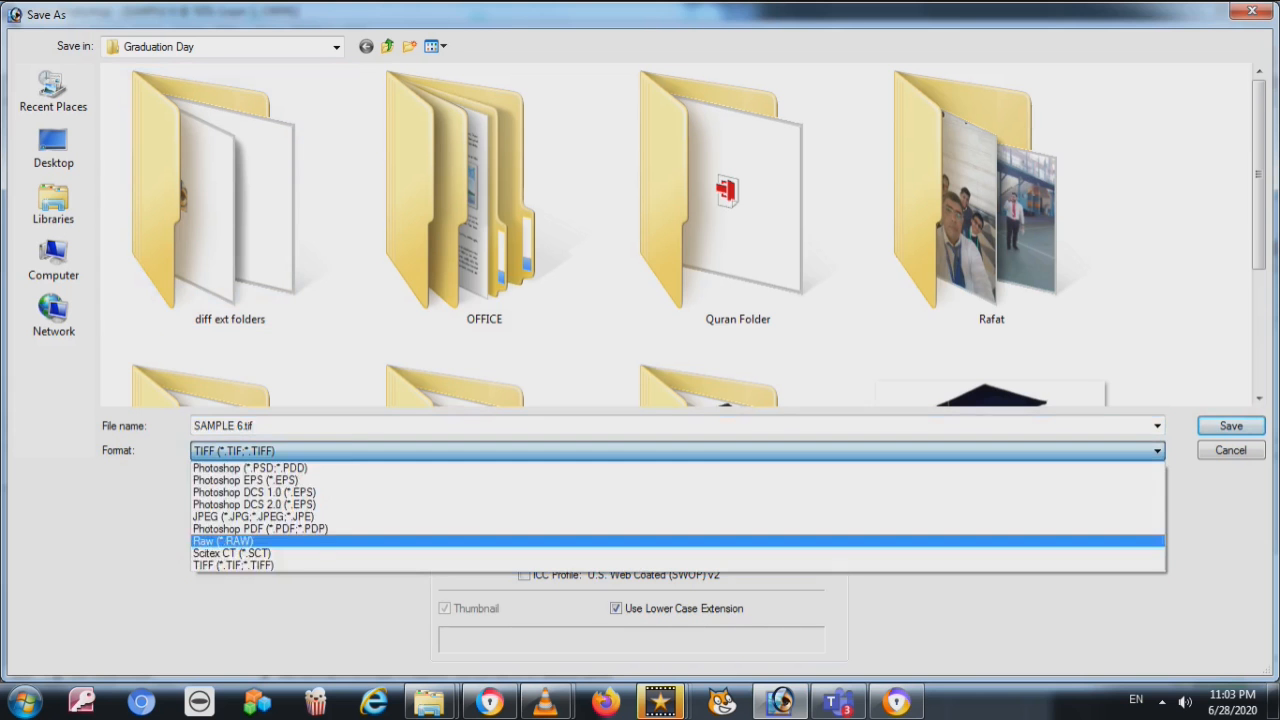
key("Down")
key("Down")
key("Return")
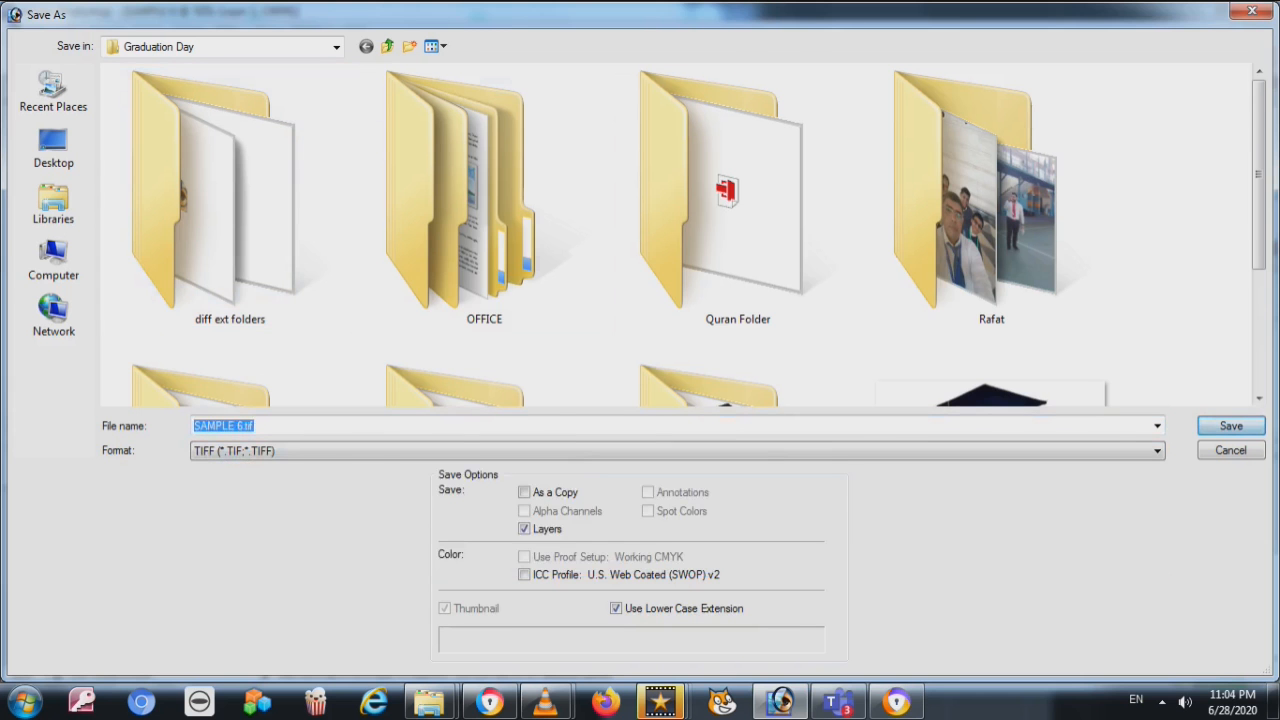
key("Return")
key("Return")
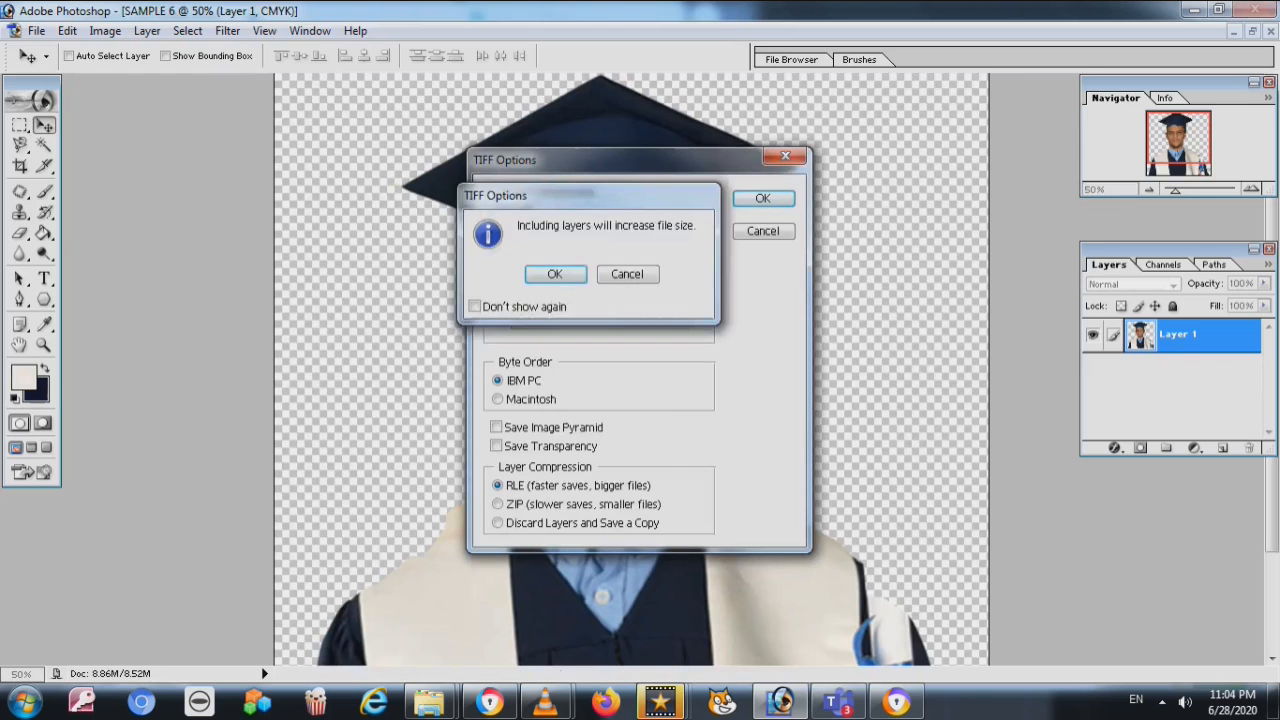
key("Return")
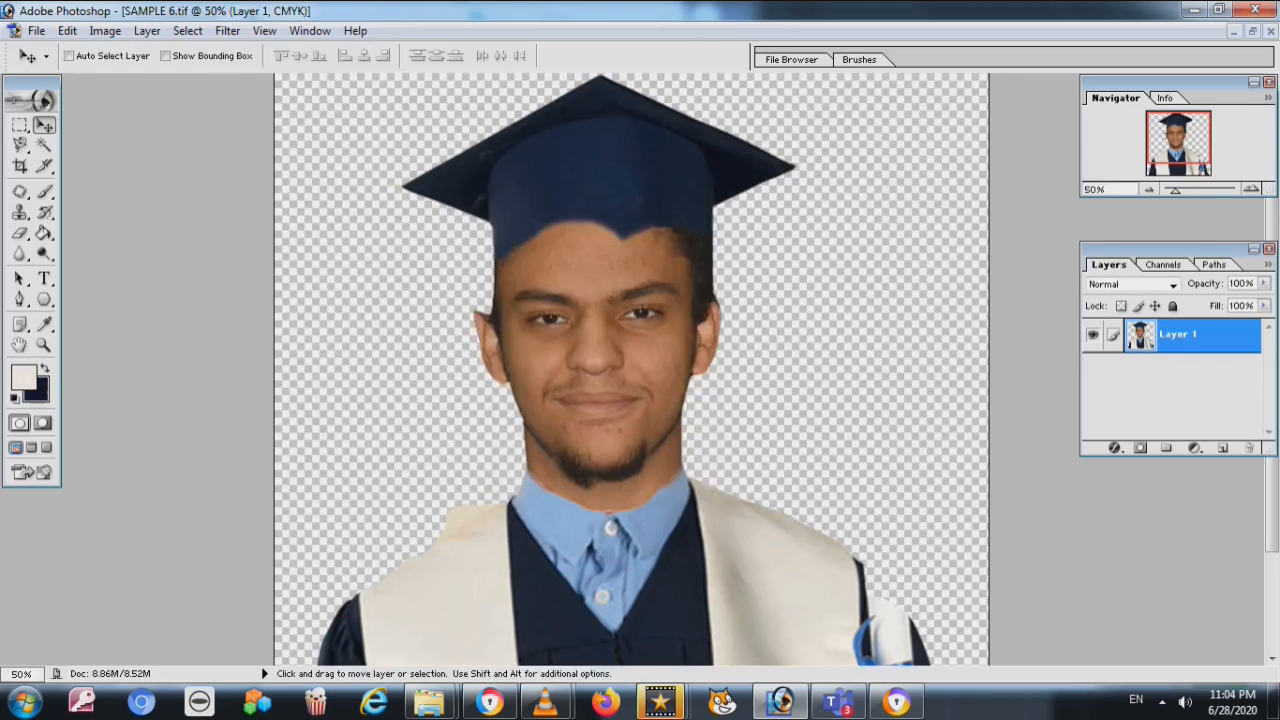
Close SAMPLE 6.tif and the document behind it without saving further changes
key("ctrl+w")
key("ctrl+w")
key("n")
Reopen SAMPLE 6.tif from the Graduation Day folder
left_click(36, 31)
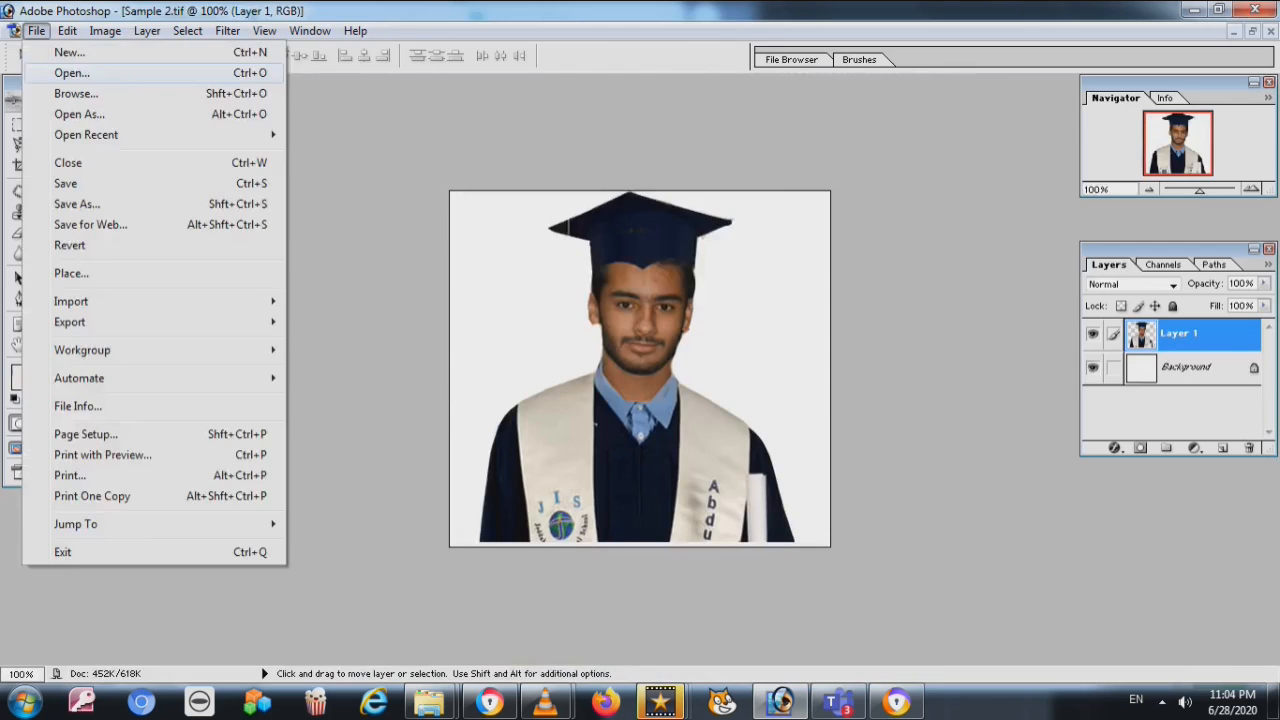
key("Return")
key("Down")
key("Right")
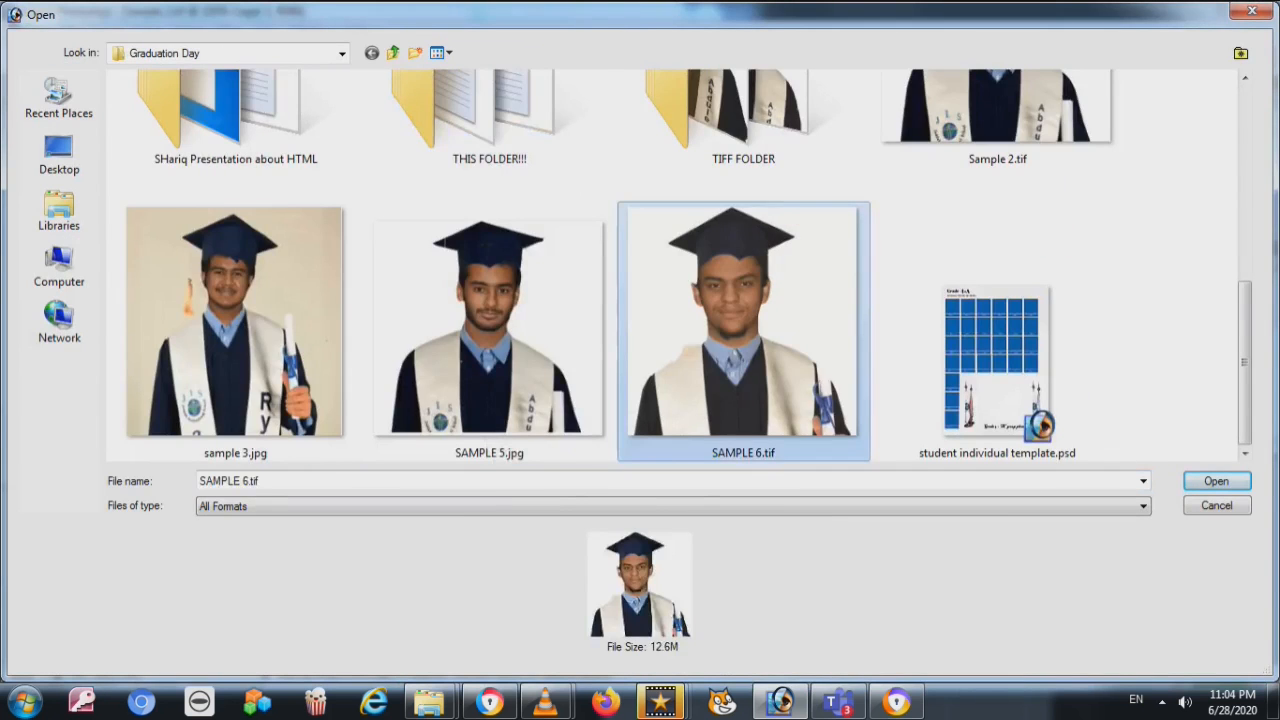
key("Return")
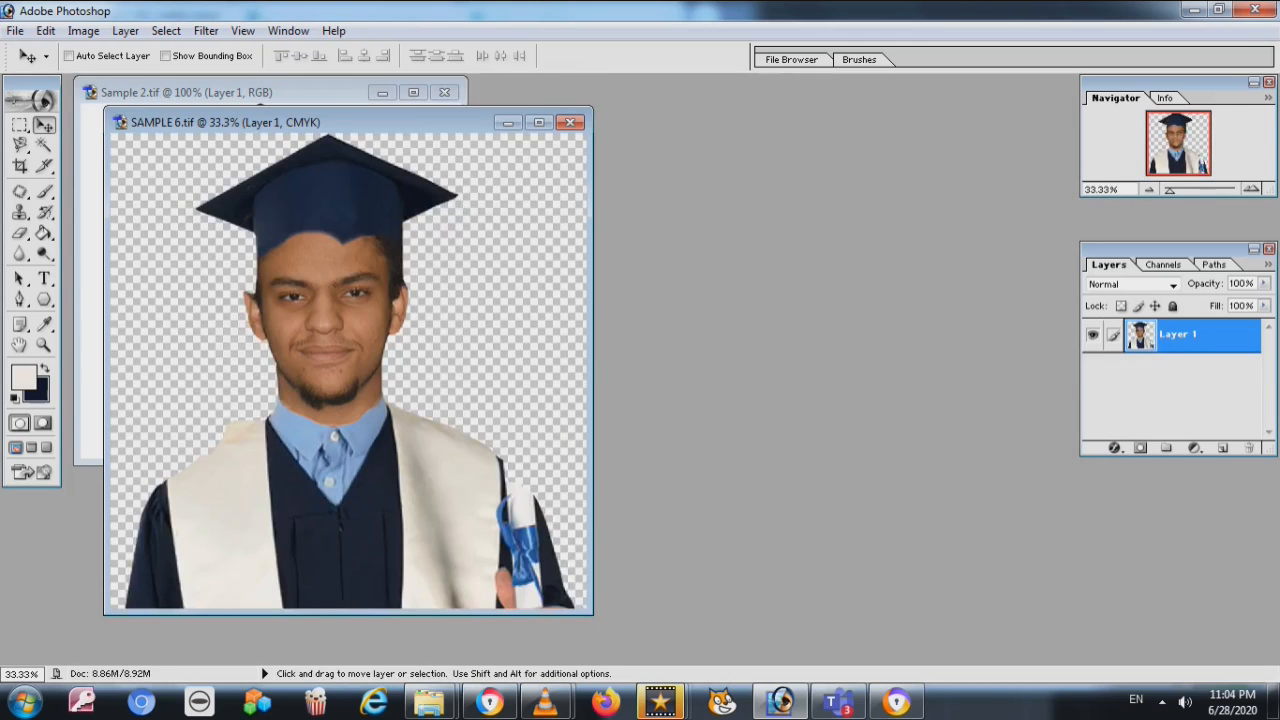
Move the graduate aside and back to check the layer's transparency, and minimize the open document windows
left_click_drag(340, 370, 140, 368)
left_click_drag(140, 368, 340, 371)
left_click(508, 122)
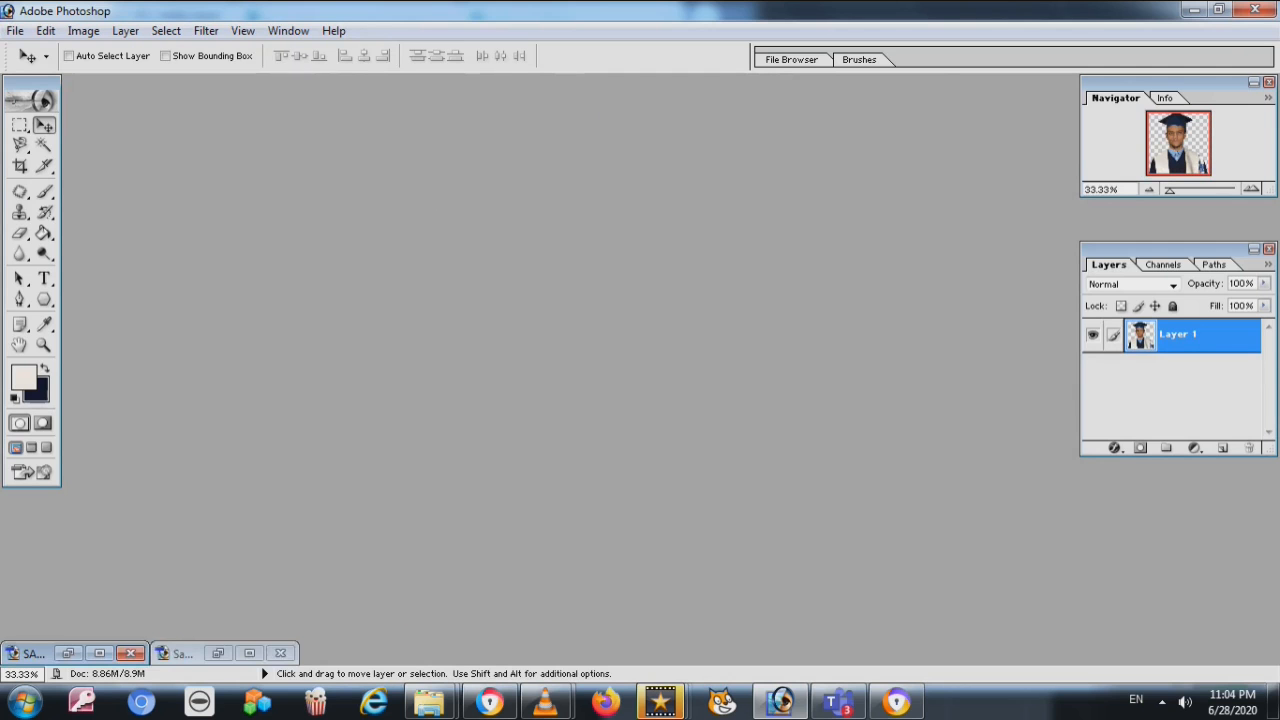
Browse for an image to open in the Saved Pictures folder under LAVA MOBILE in the Pictures library
left_click(15, 30)
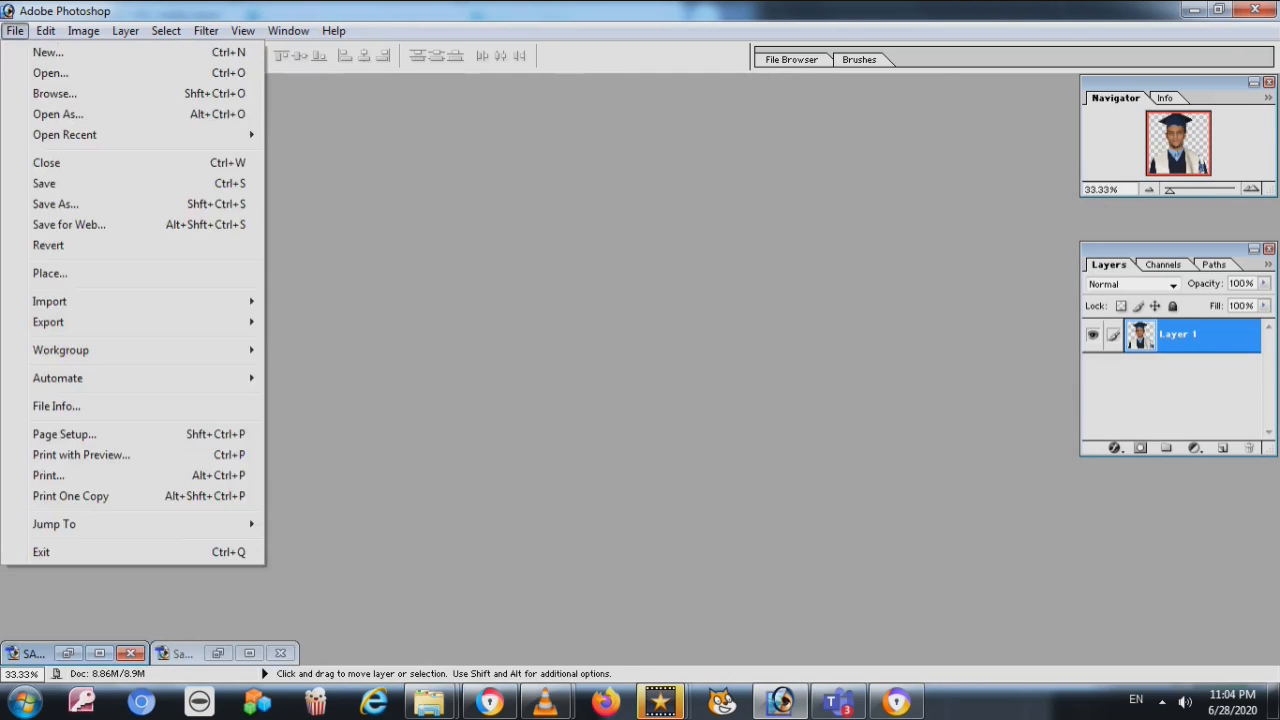
mouse_move(125, 31)
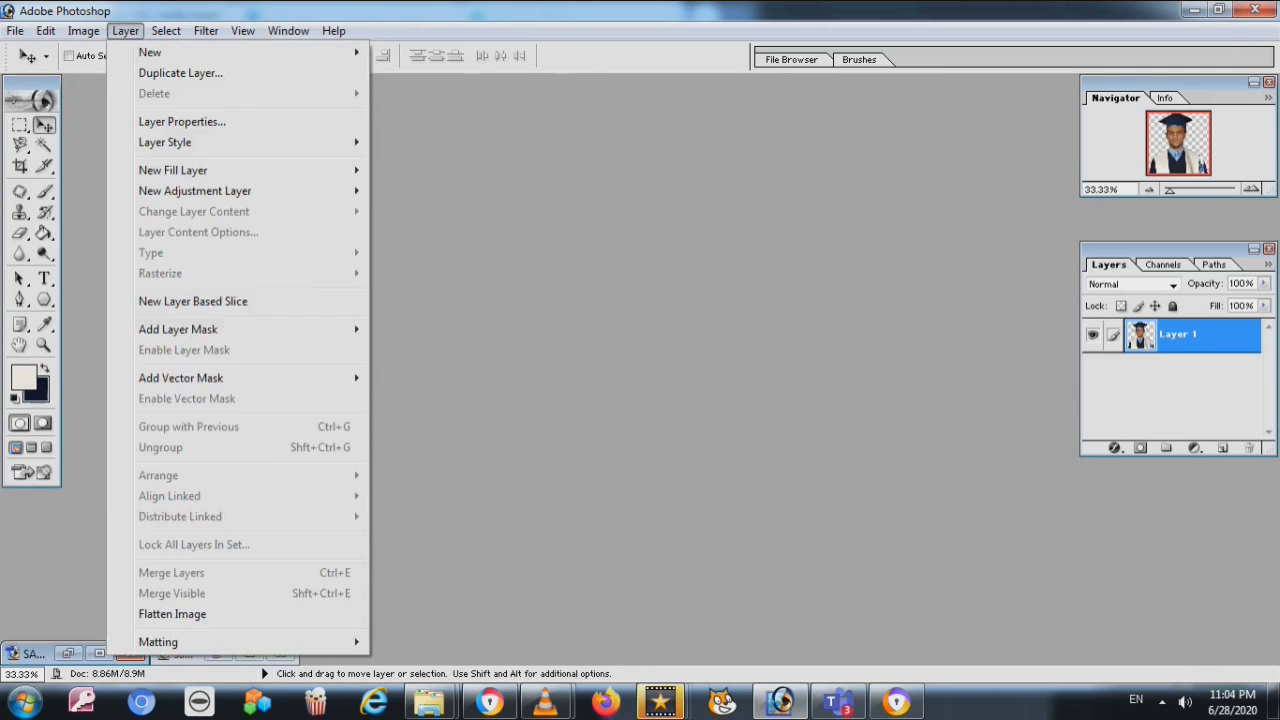
mouse_move(15, 31)
left_click(48, 73)
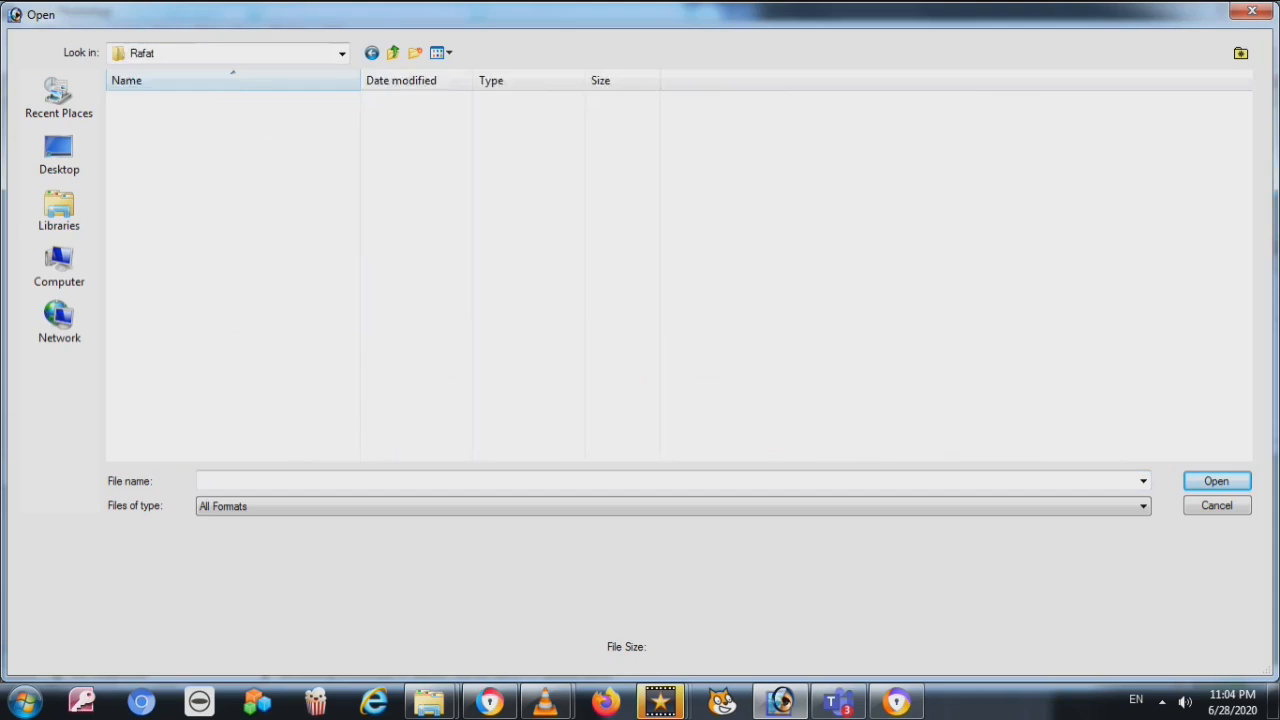
left_click(372, 53)
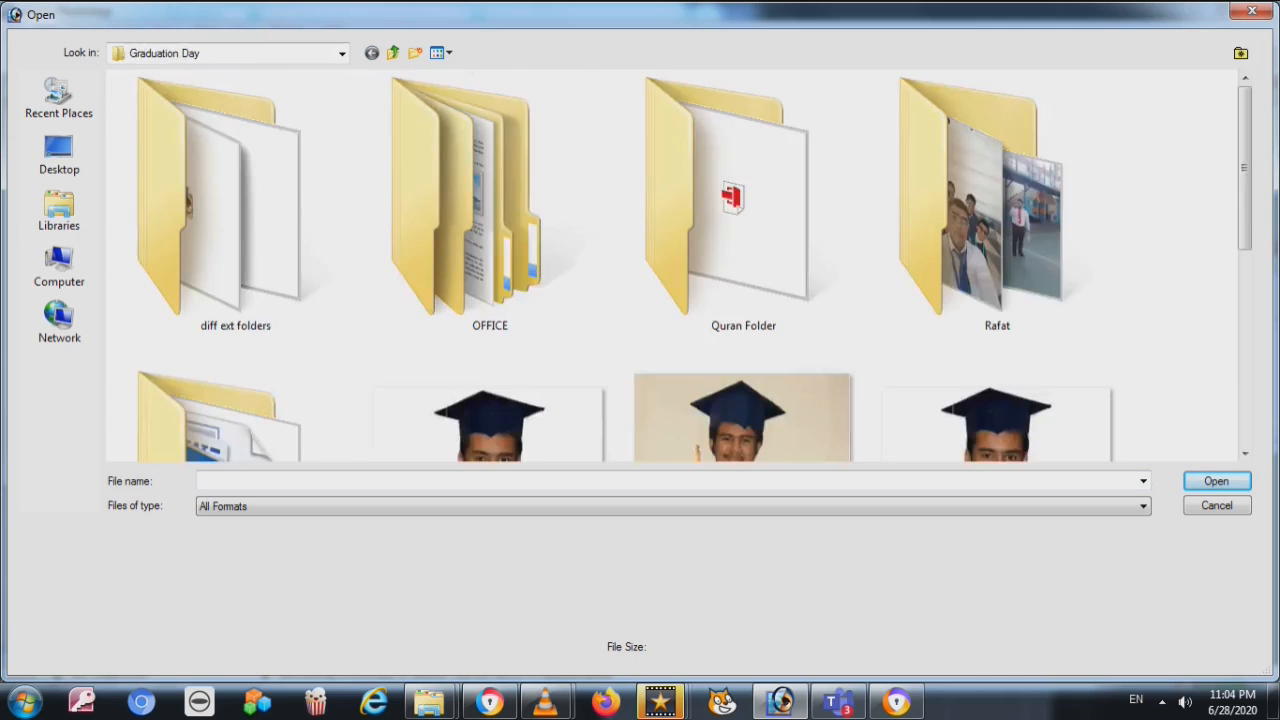
left_click(59, 211)
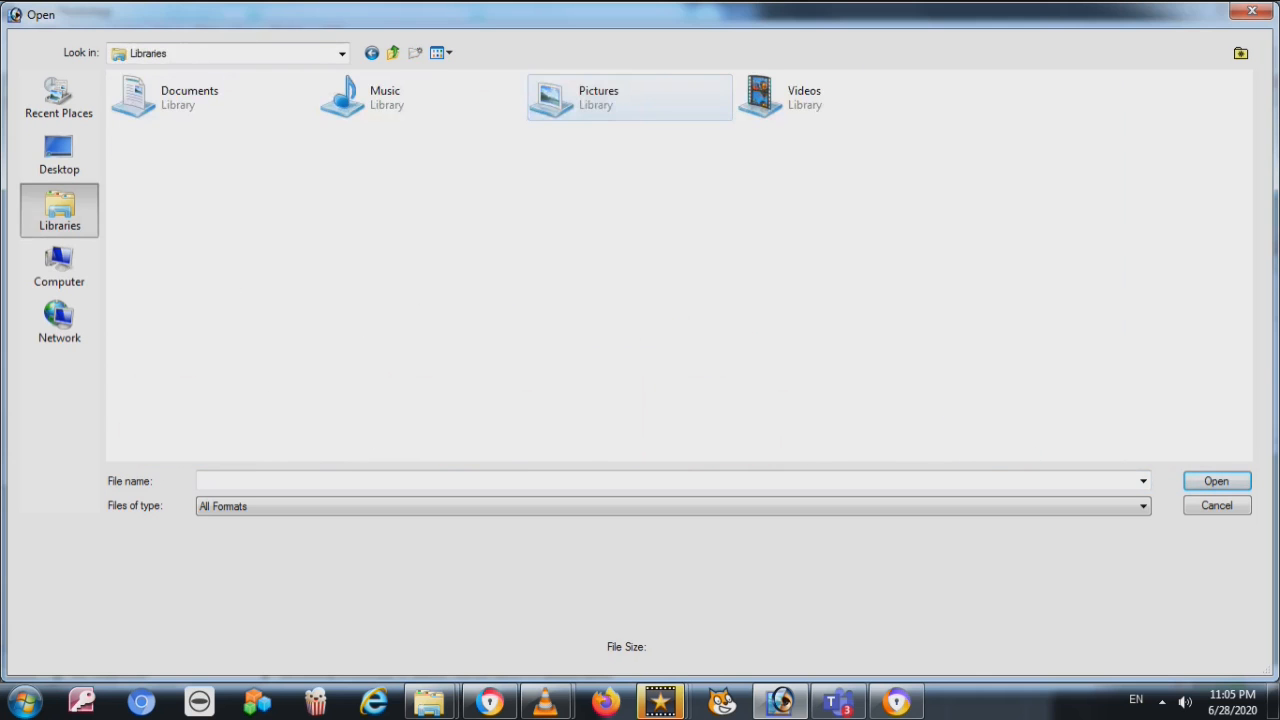
left_click(629, 98)
double_click(629, 98)
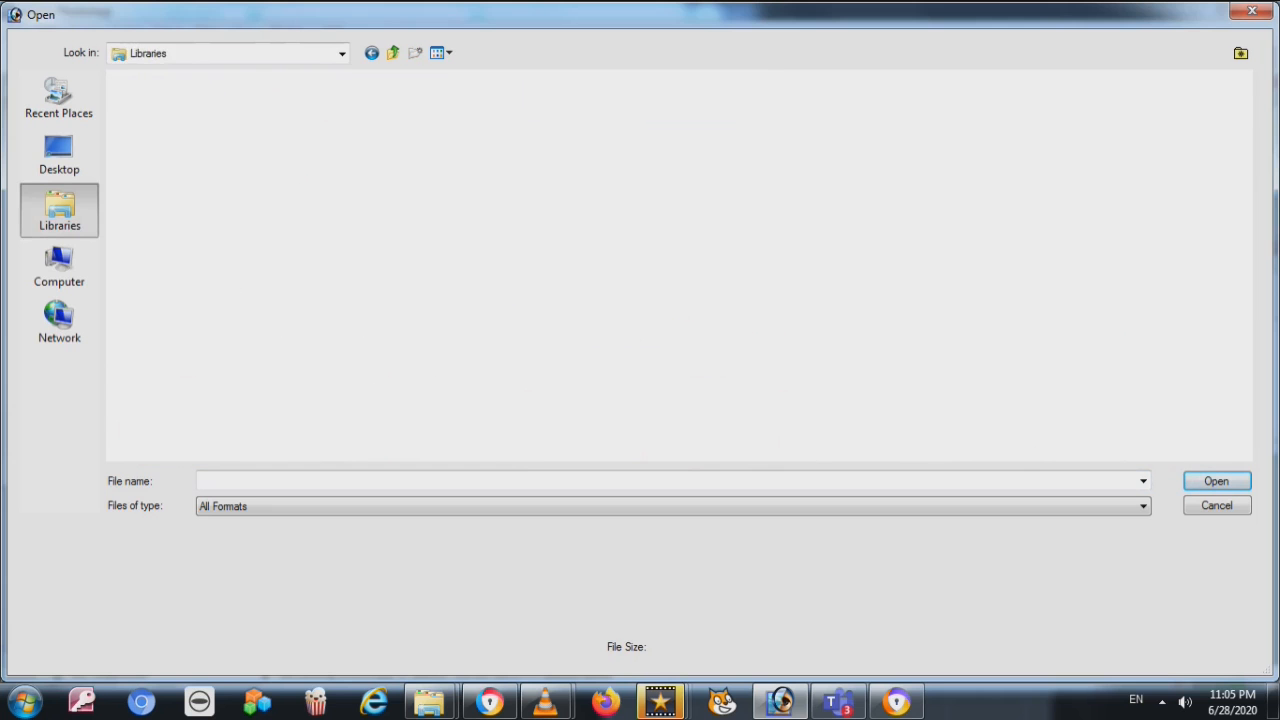
double_click(157, 130)
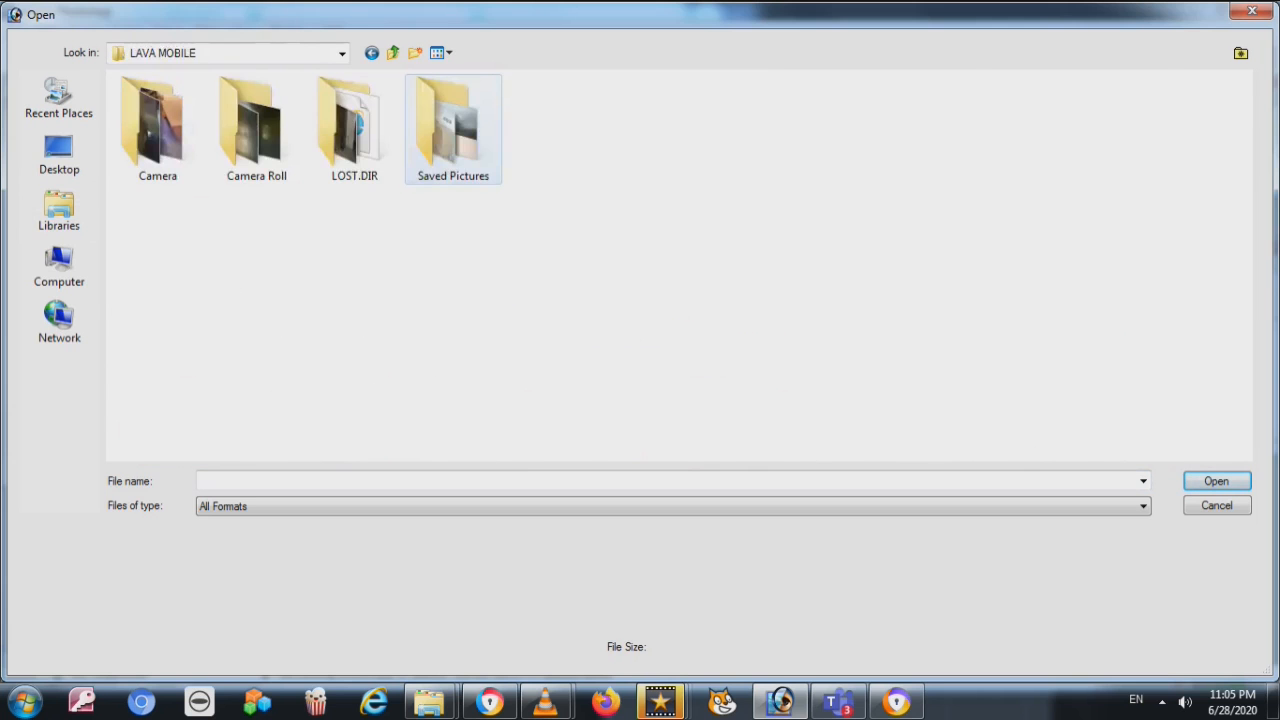
double_click(453, 128)
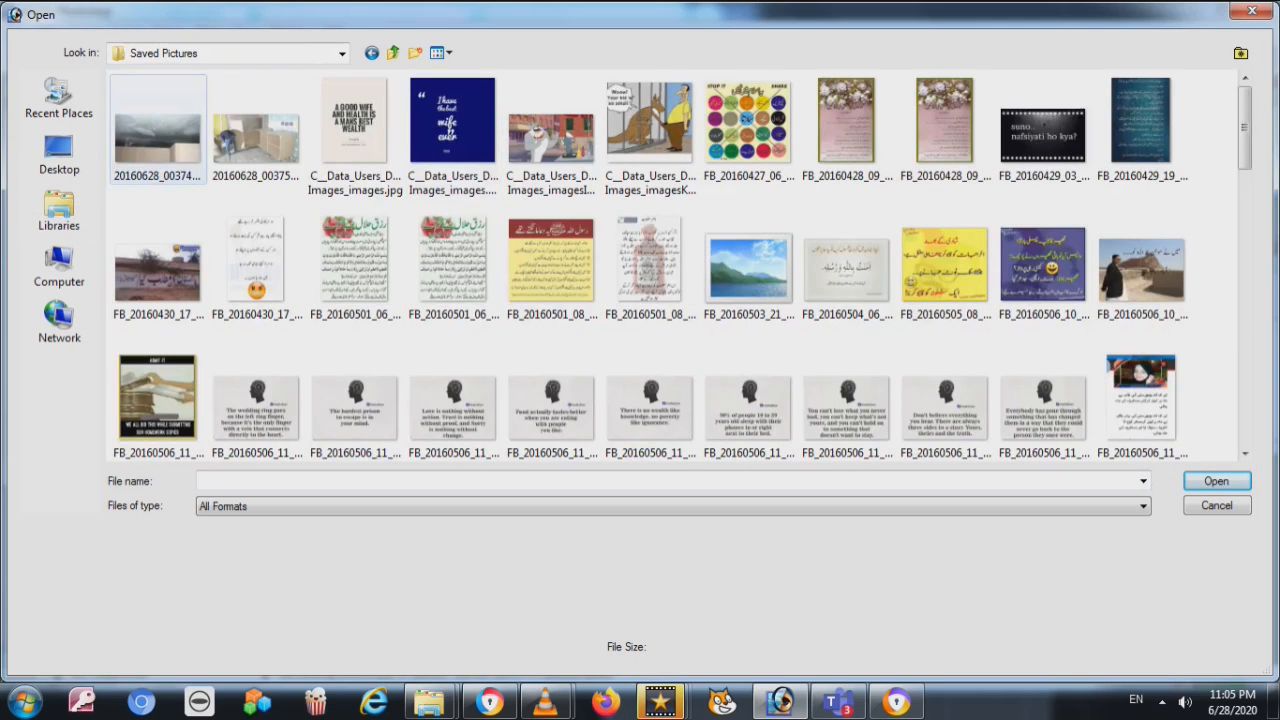
Open the cheetah picture FB_20160611_01_22_52_Saved_Picture.jpg from the Saved Pictures folder
left_click(157, 130)
left_click(846, 270)
scroll(846, 270, "down", 3)
scroll(860, 300, "down", 5)
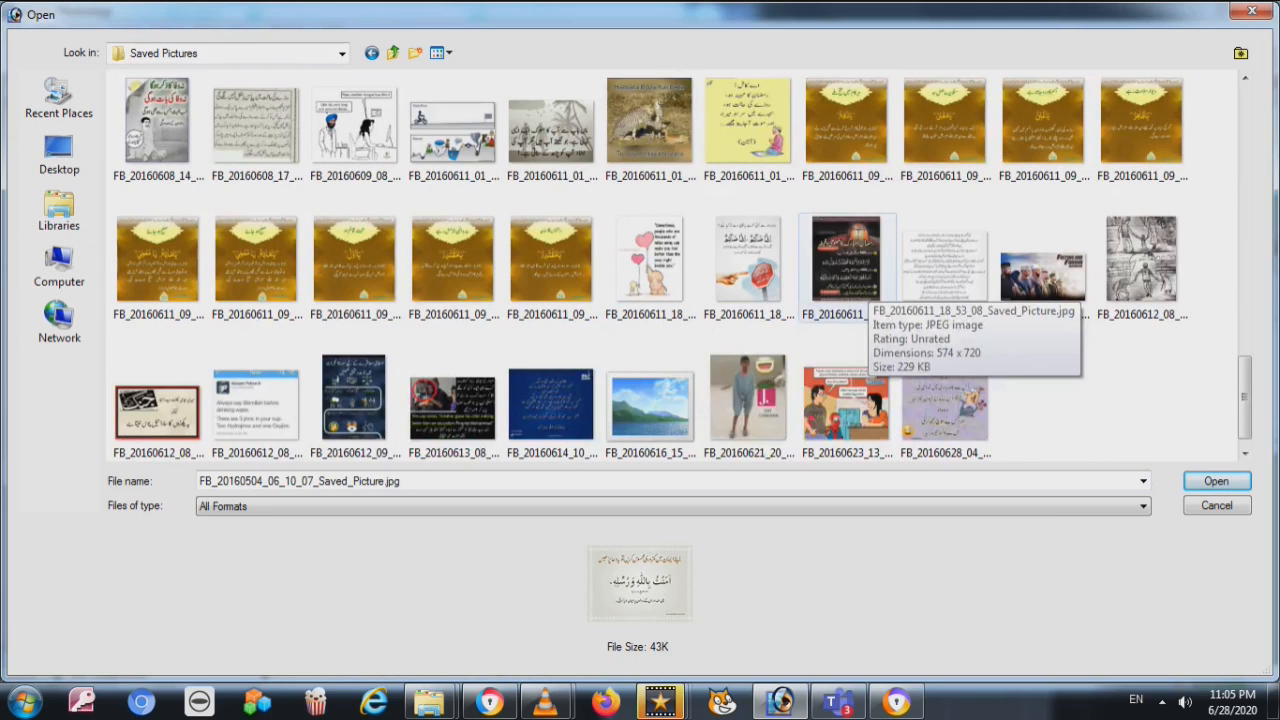
scroll(860, 300, "up", 2)
key("Escape")
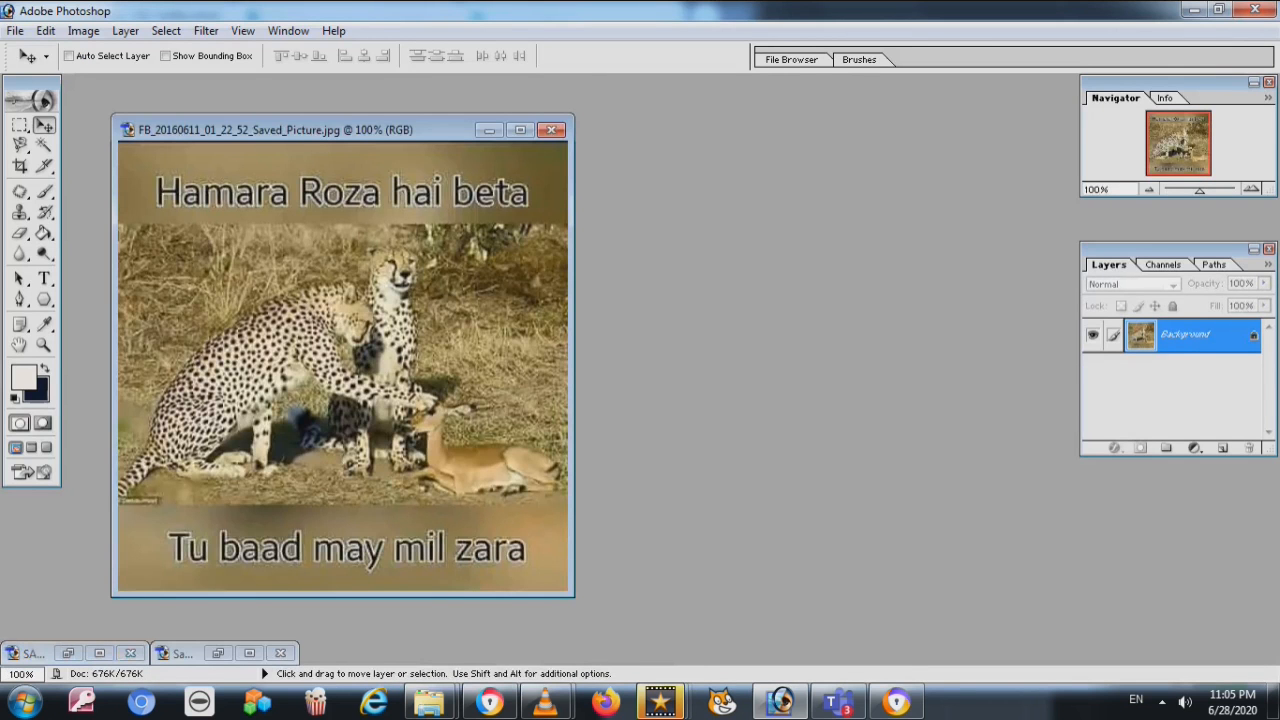
Bring up SAMPLE 6.tif from the Graduation Day folder in Documents and place its window beside the cheetah picture
left_click(520, 130)
left_click(37, 31)
left_click(72, 73)
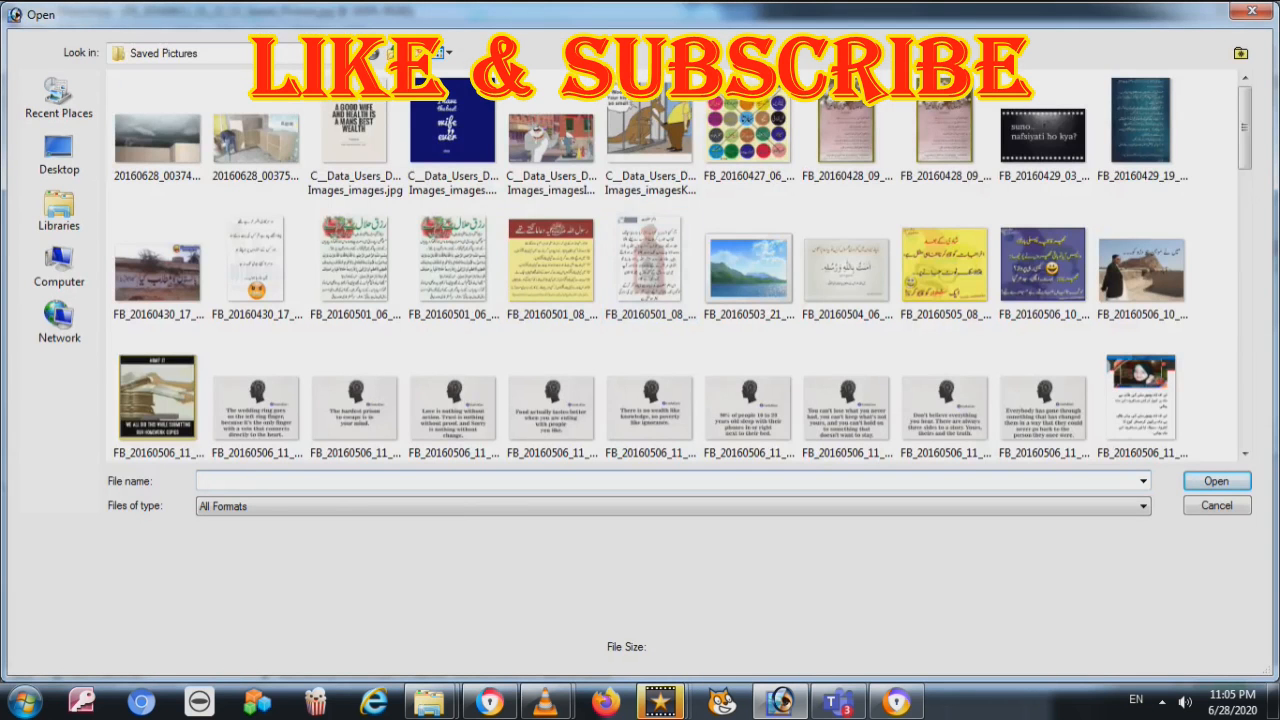
left_click(59, 211)
double_click(200, 98)
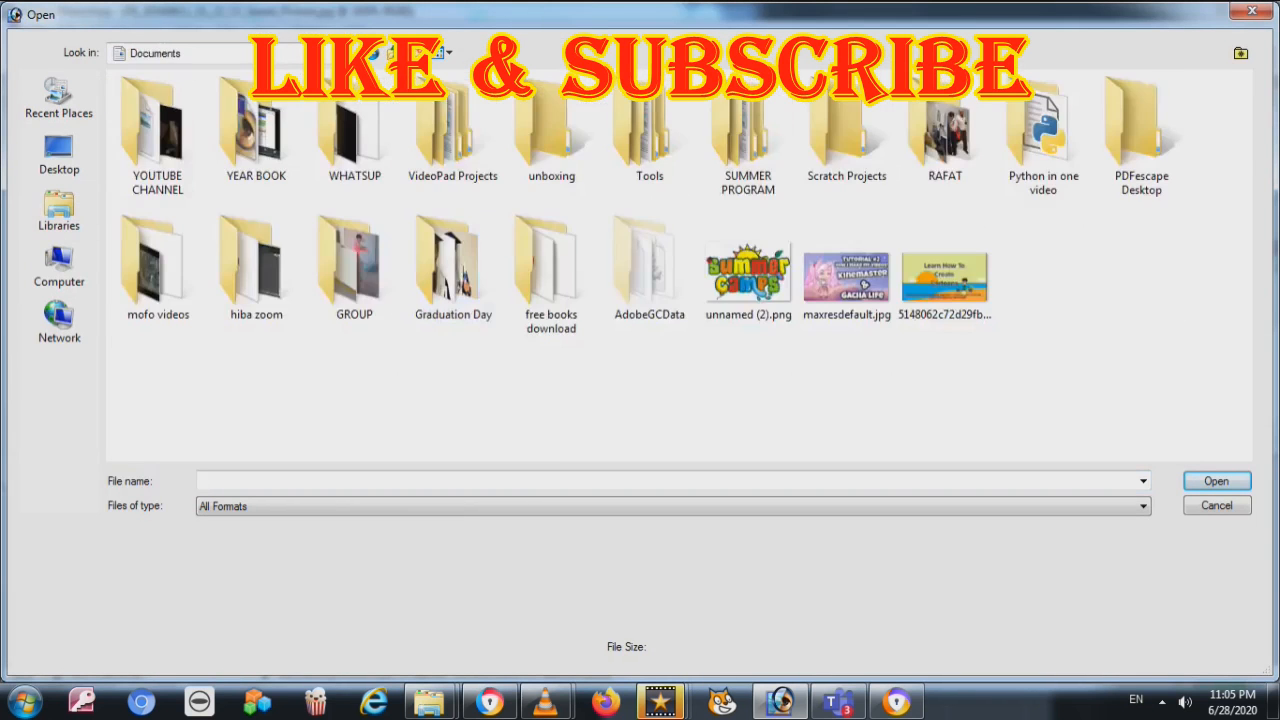
left_click(453, 268)
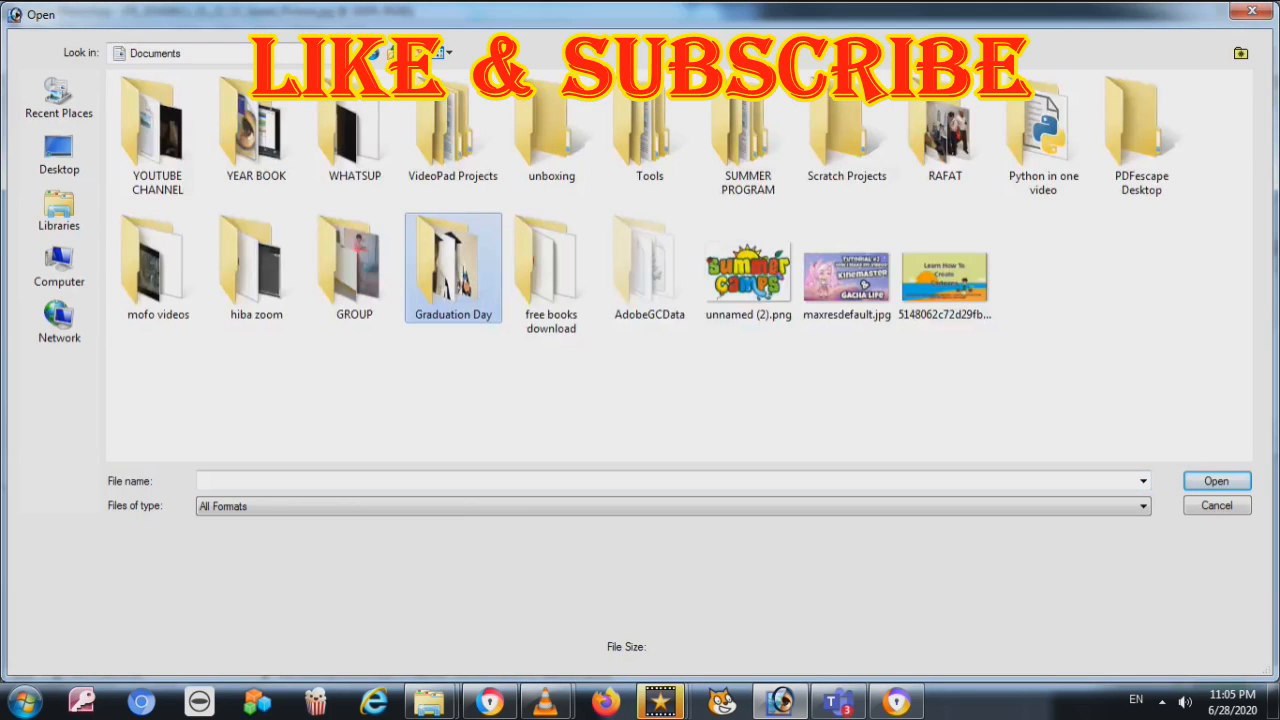
double_click(453, 268)
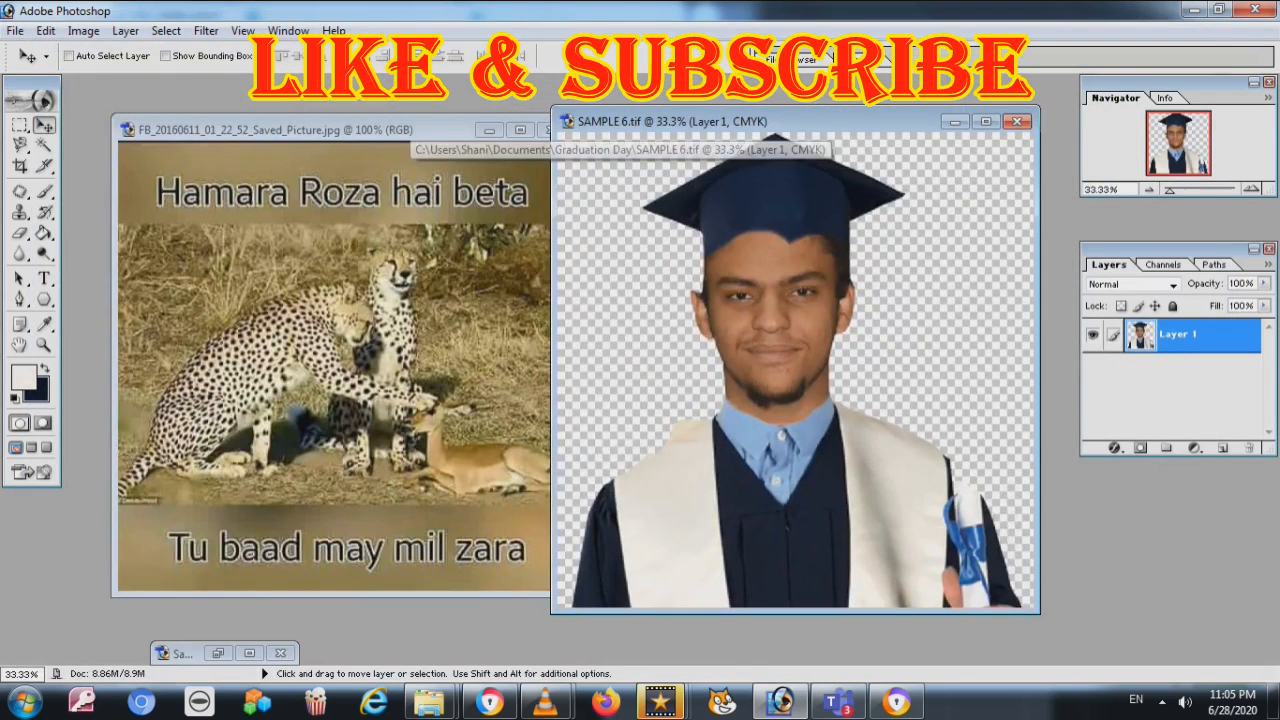
left_click_drag(740, 121, 766, 119)
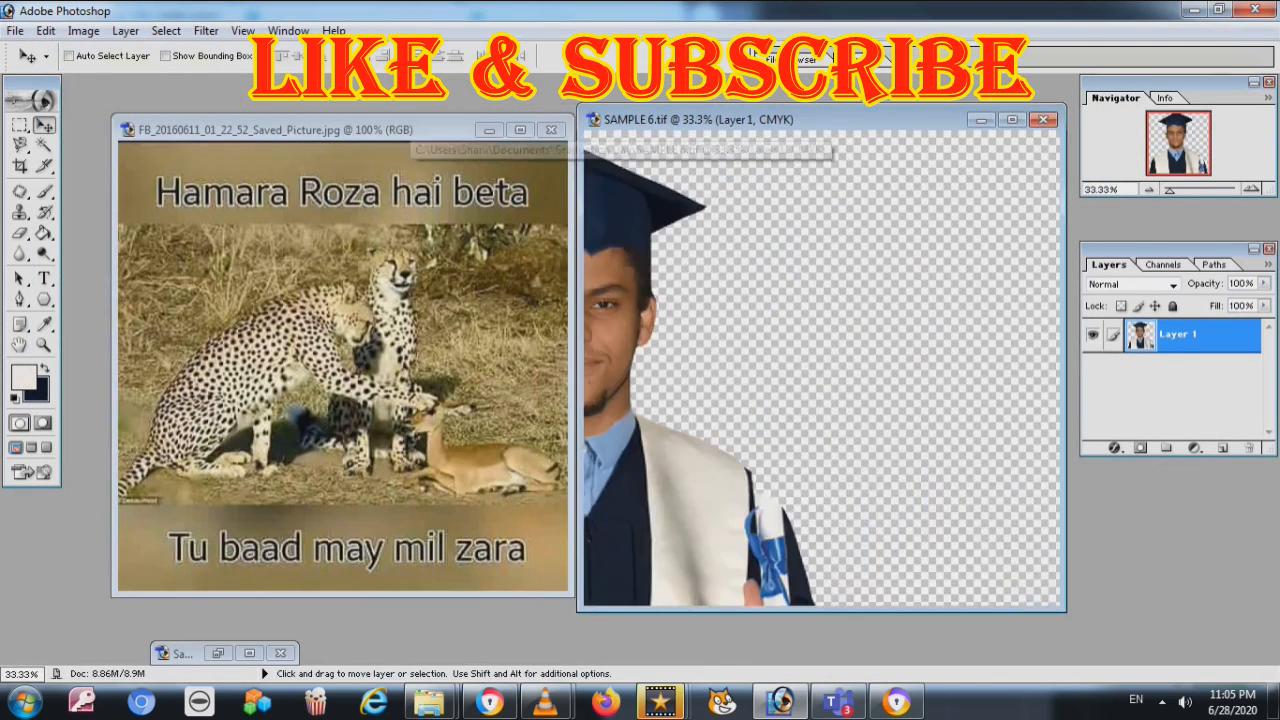